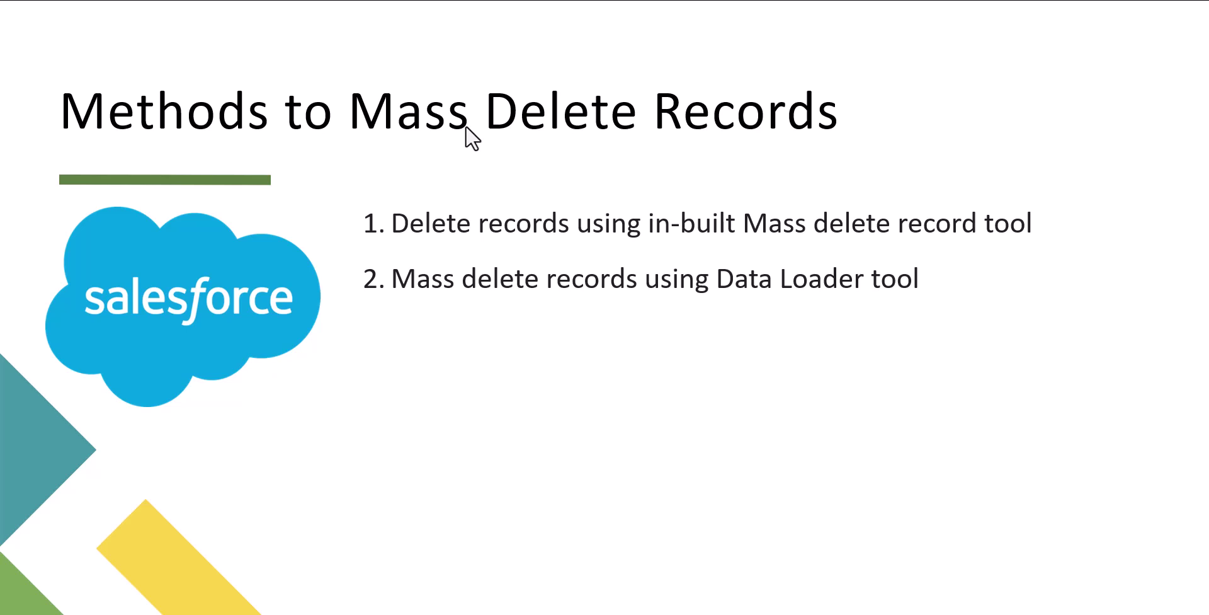
- Leave the mass-delete slideshow and return to Salesforce Setup Home in the browser
key("alt+Tab")
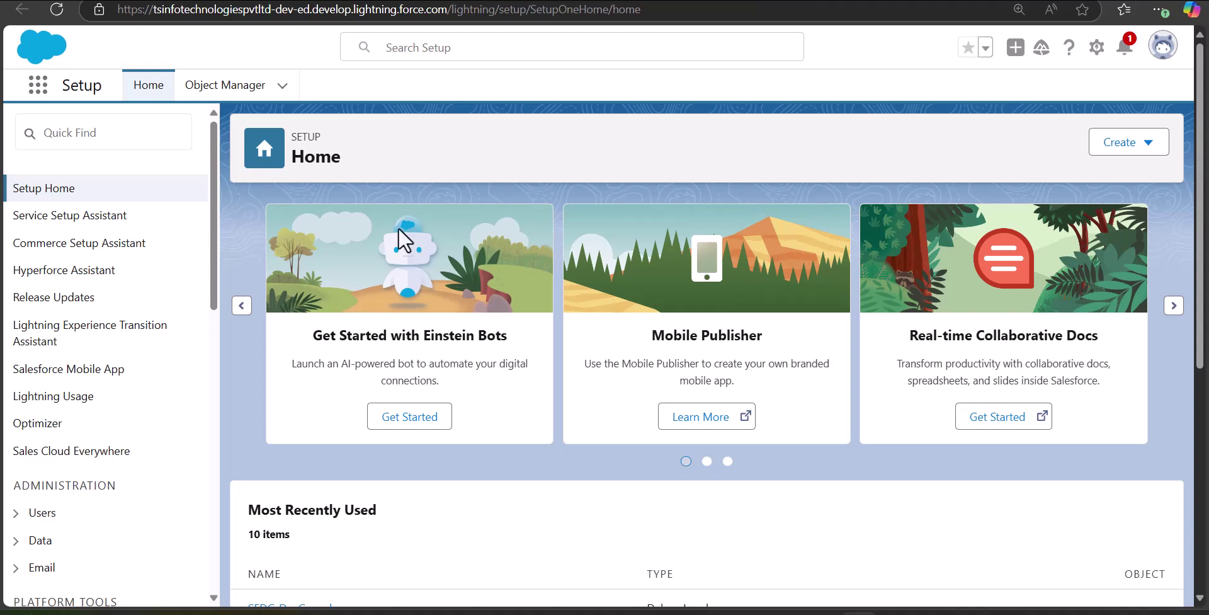
- Search Setup Quick Find for 'Mass delete' and open Mass Delete Records under Data
left_click(113, 134)
type("Mass delete")
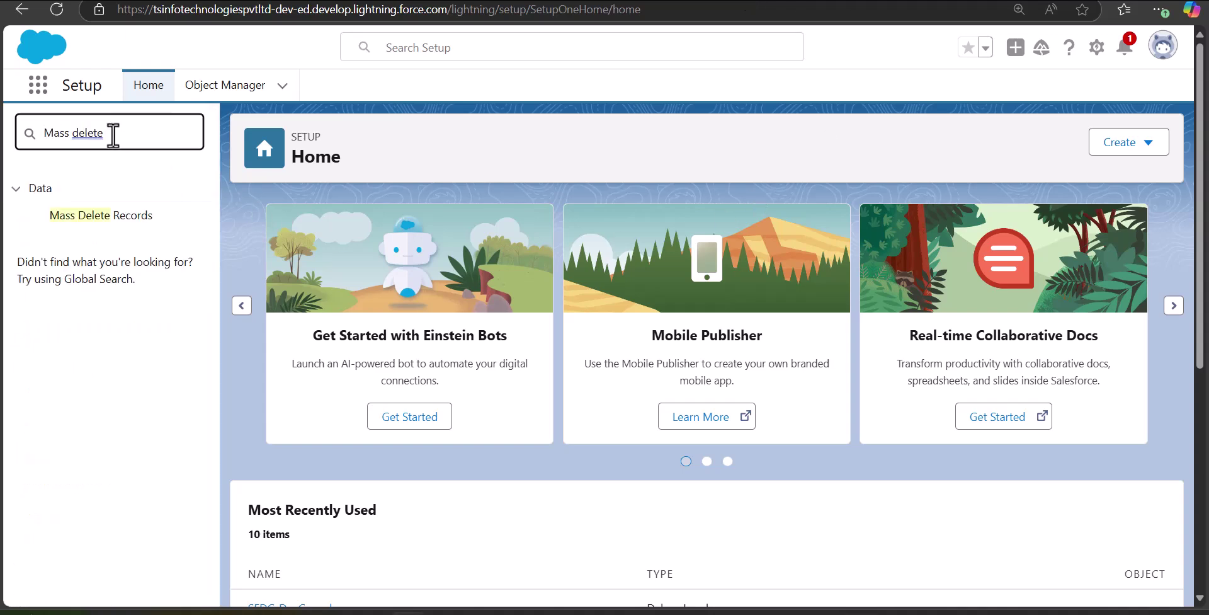
left_click(109, 220)
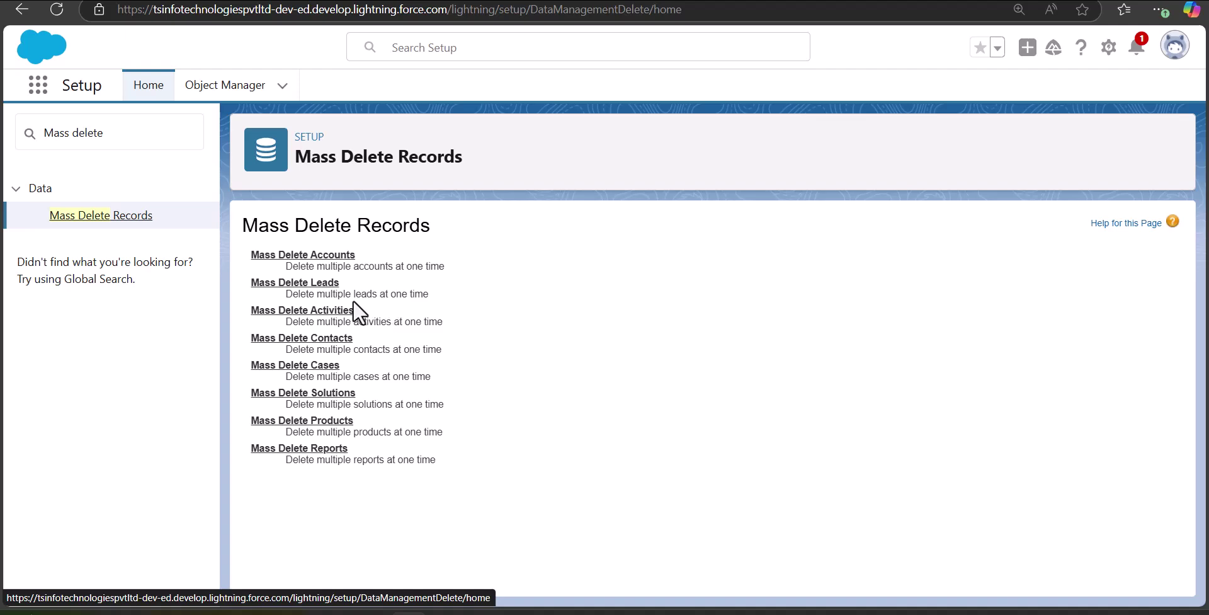
- Open the Mass Delete Leads wizard and scroll down to its lead-matching criteria
left_click(318, 283)
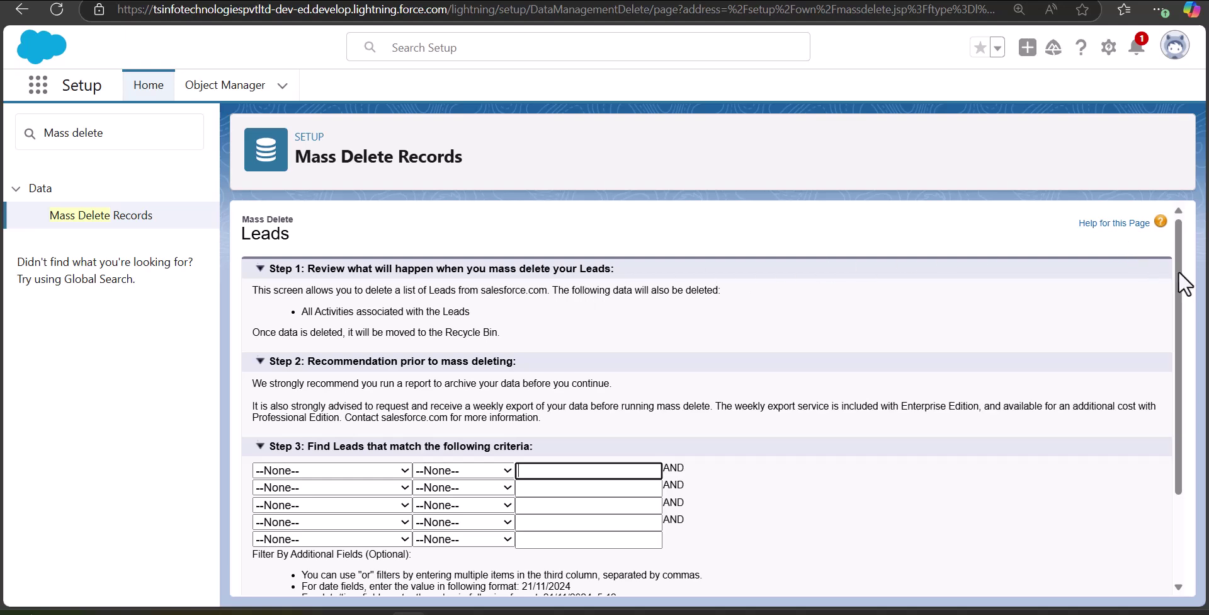
scroll(1174, 271, "down", 1)
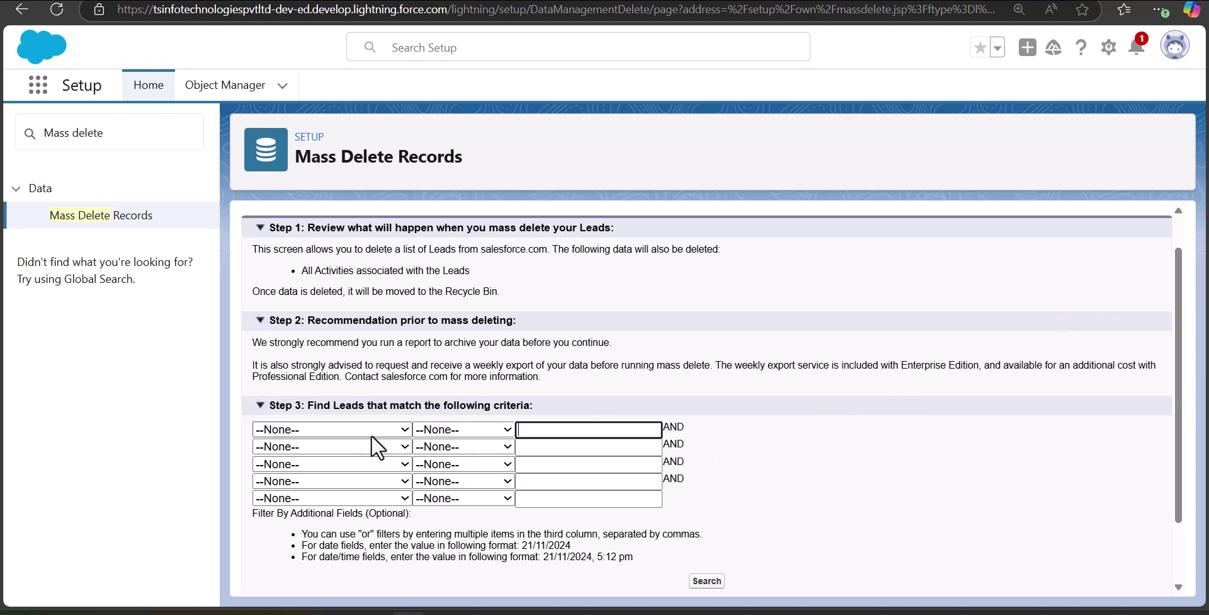
- Search for leads where Lead Source equals Web, returning six Closed - Converted leads
left_click(347, 432)
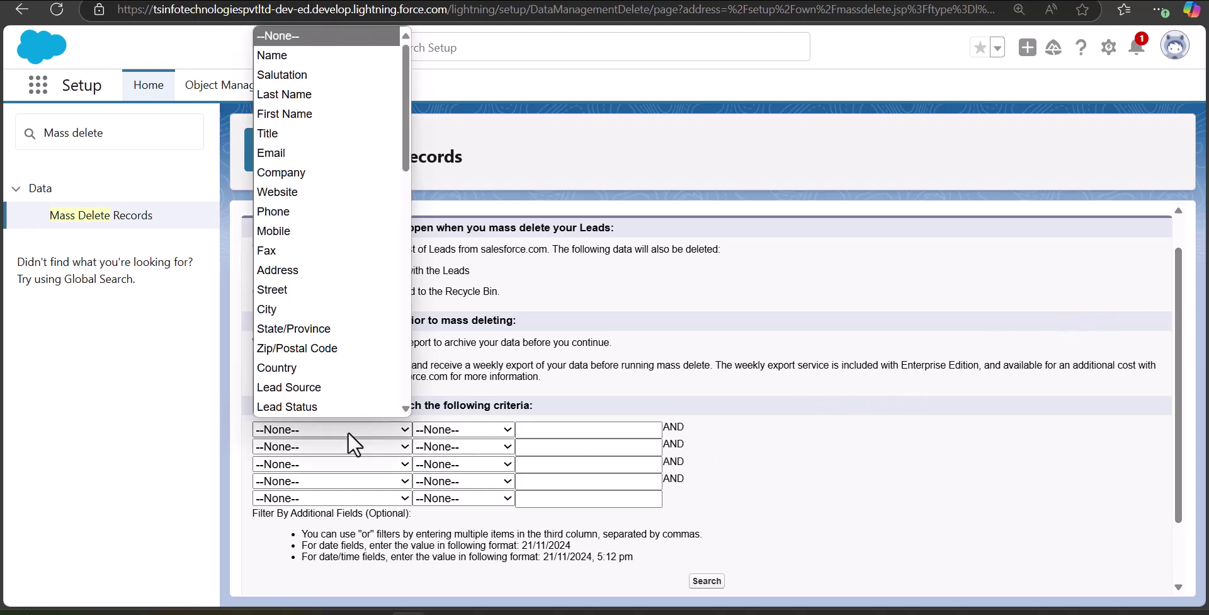
left_click(329, 391)
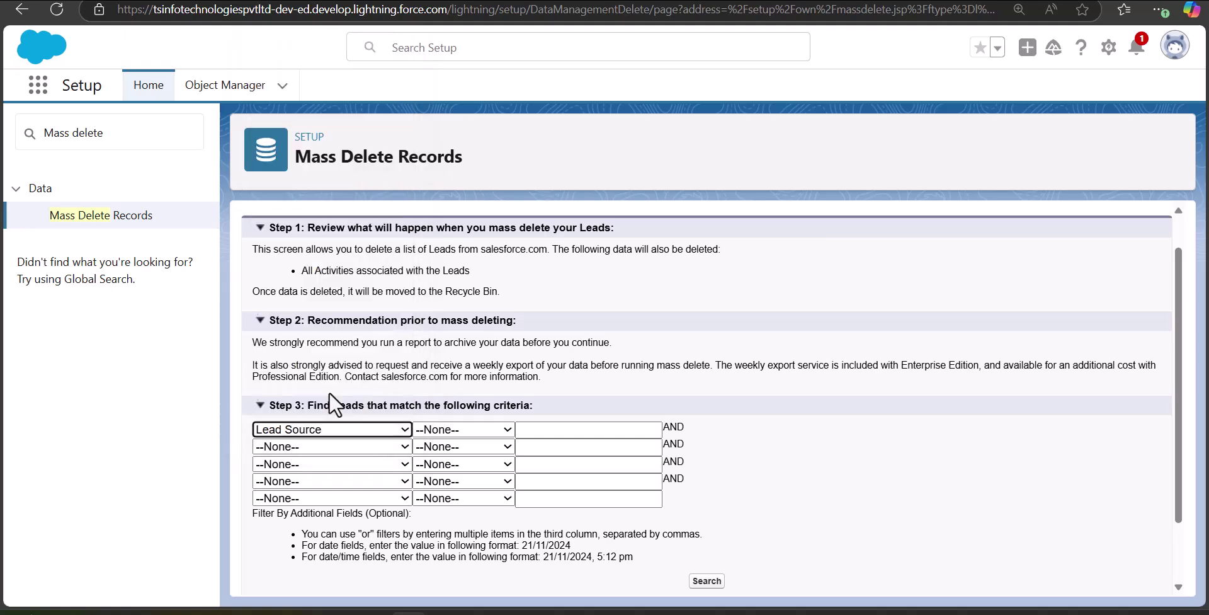
left_click(461, 429)
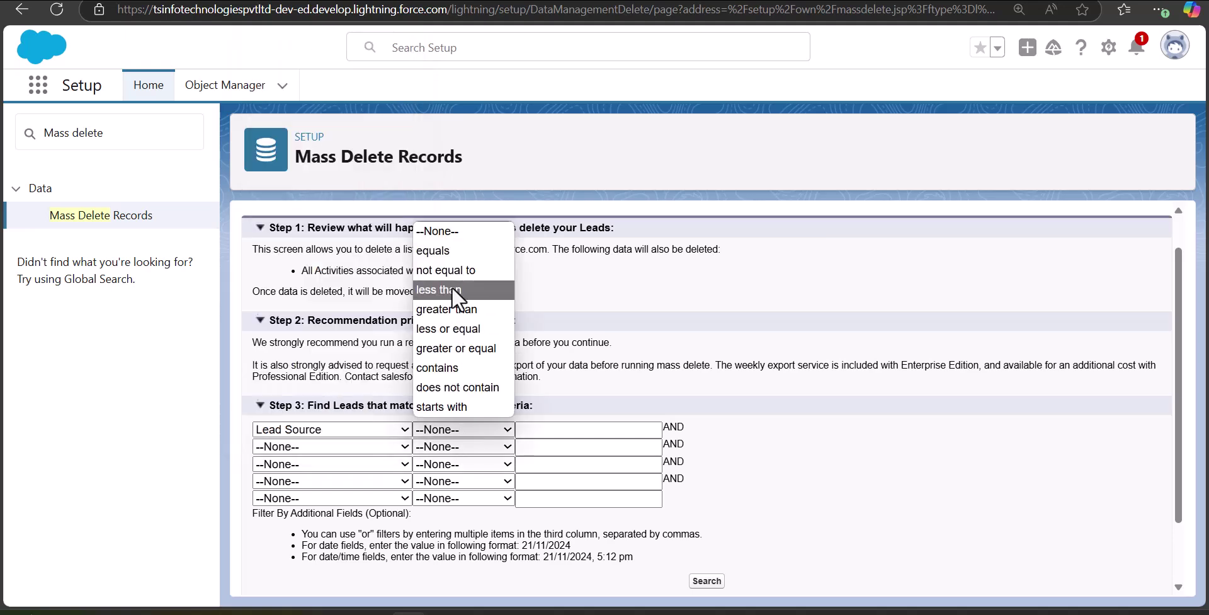
left_click(452, 258)
left_click(567, 429)
type("W")
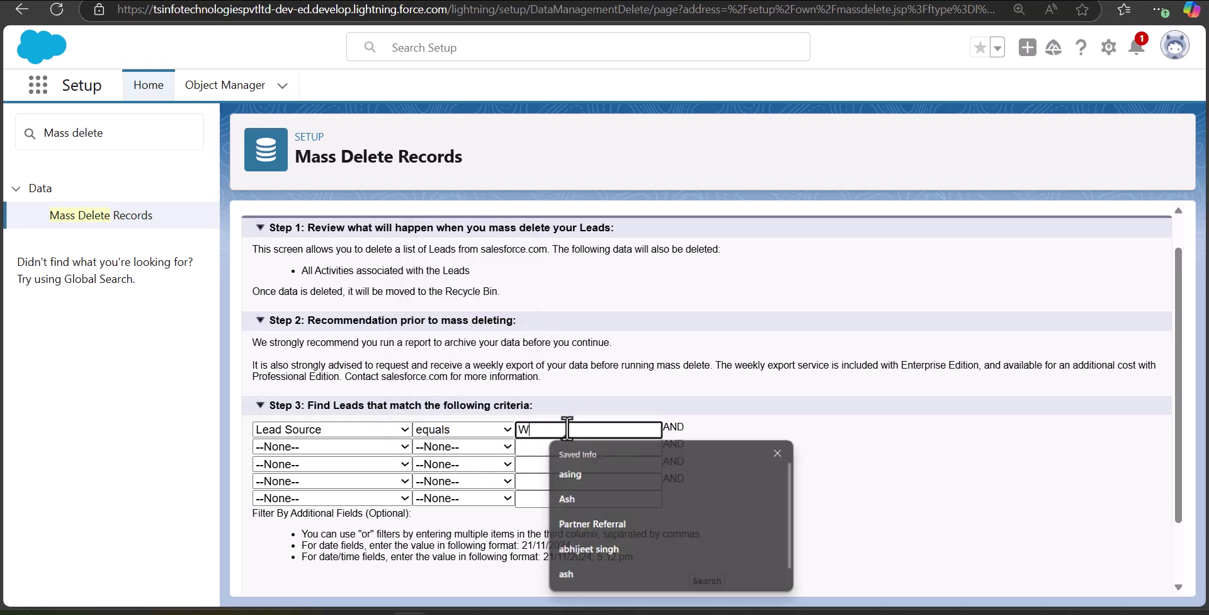
type("EB")
key("BackSpace")
key("BackSpace")
type("eb")
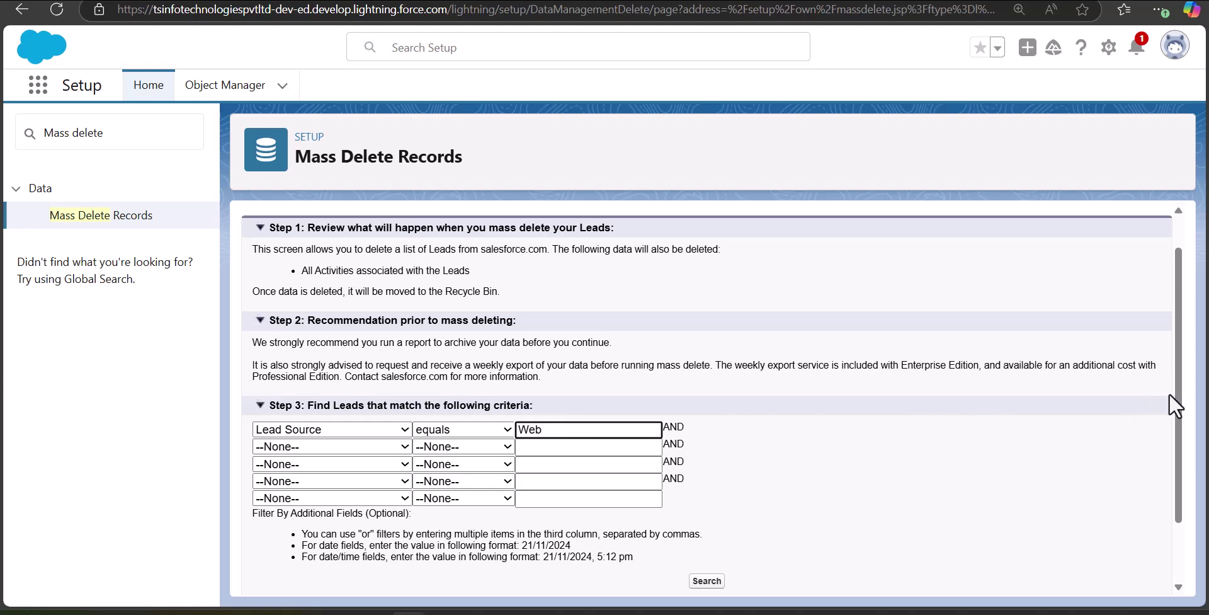
left_click_drag(1175, 393, 1174, 430)
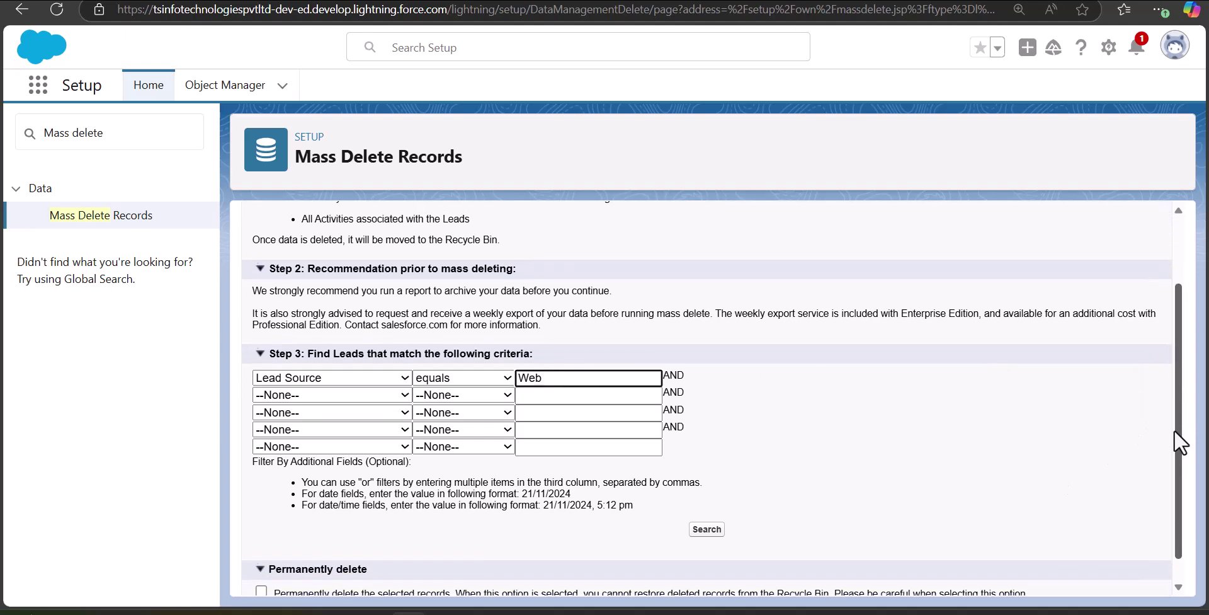
left_click(707, 530)
- Select only the first two Web-source leads in the results and delete them
left_click_drag(1176, 335, 1185, 592)
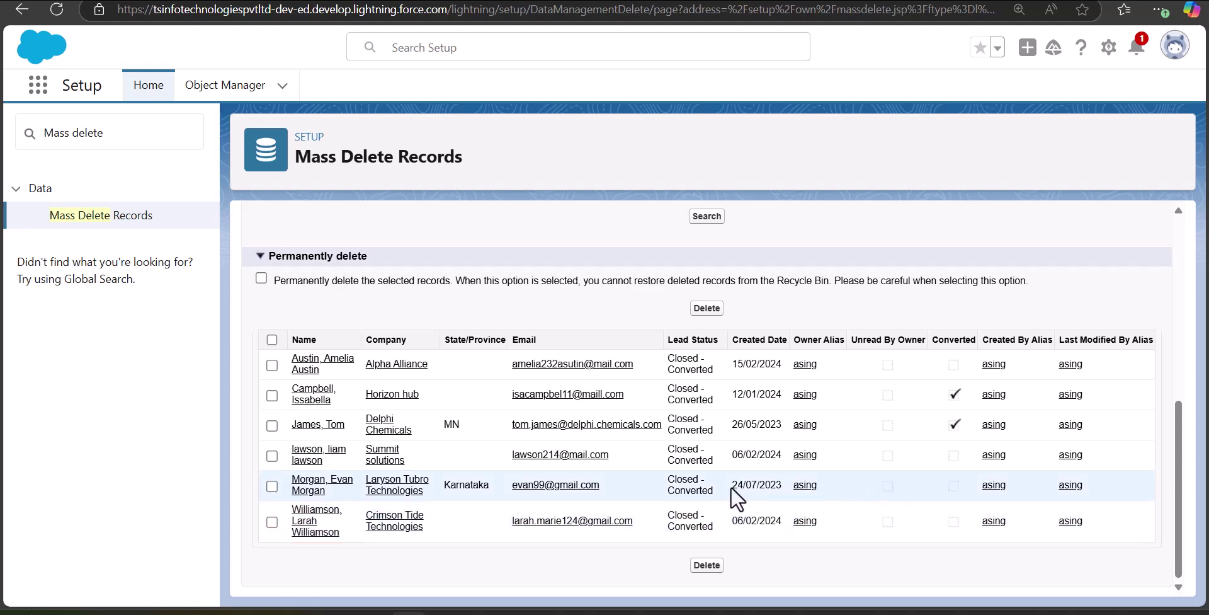
left_click(272, 365)
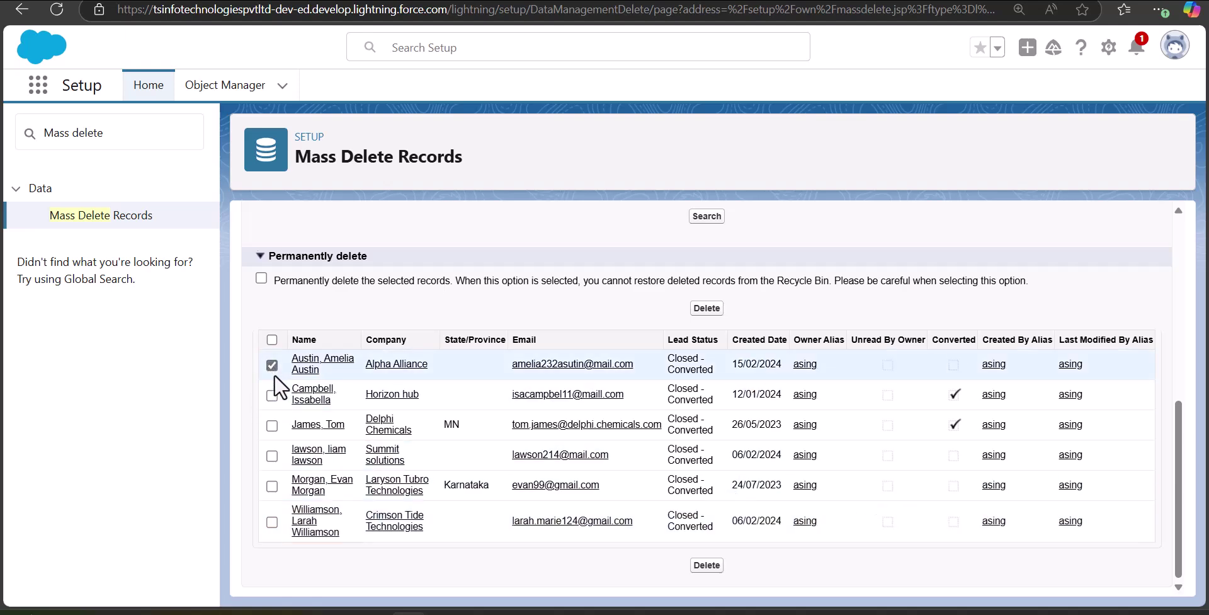
left_click(271, 340)
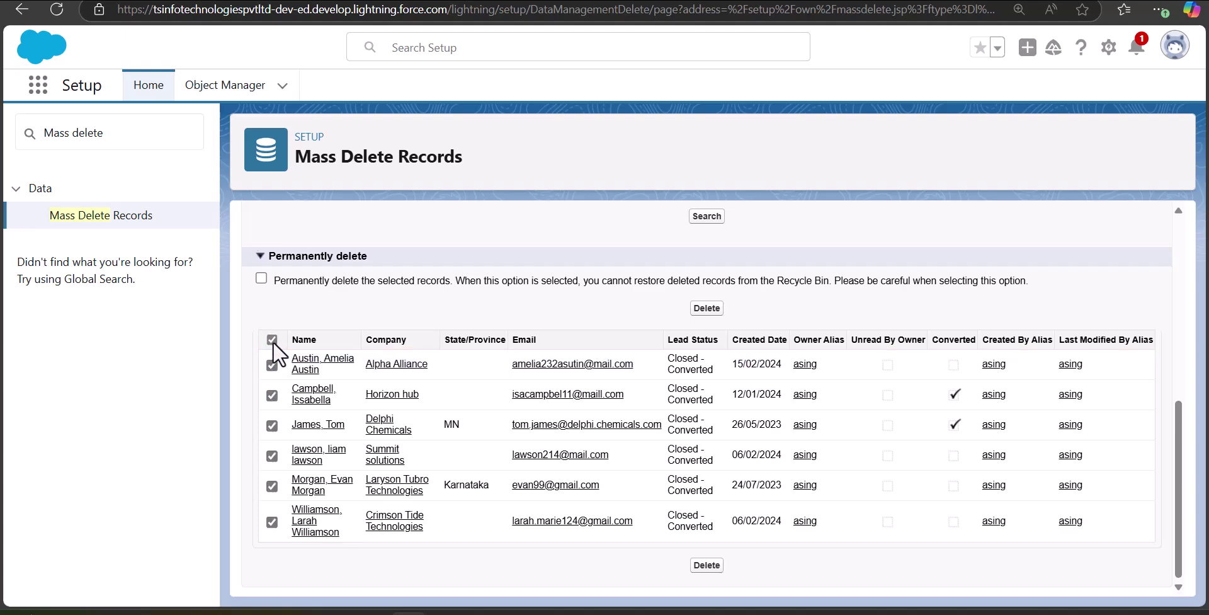
left_click(272, 340)
left_click(273, 365)
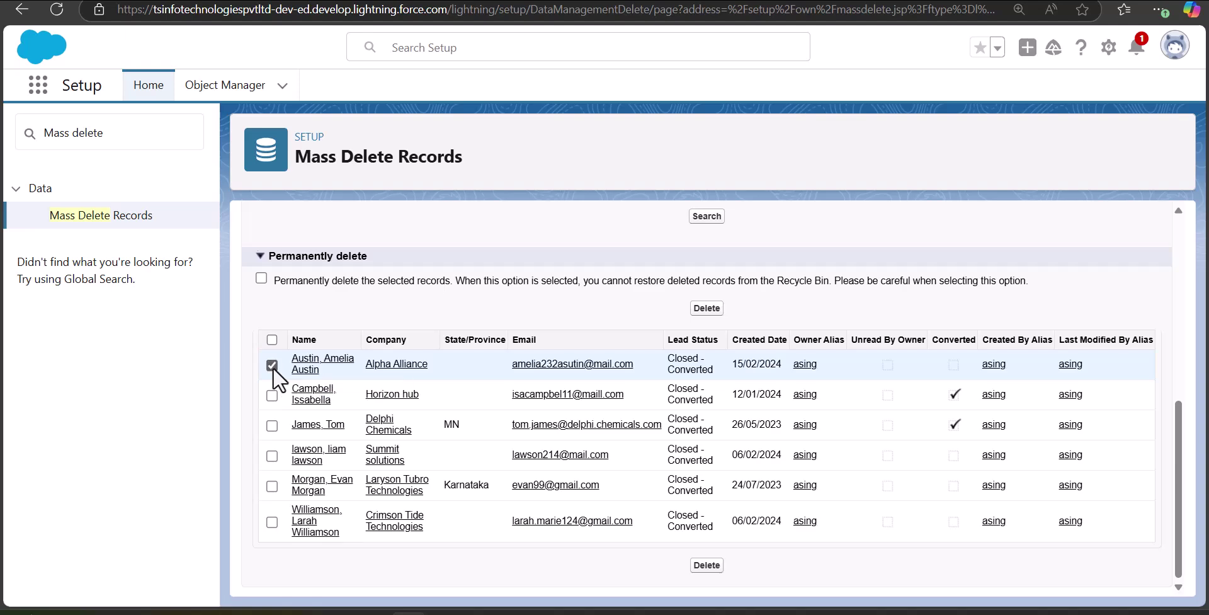
left_click(272, 396)
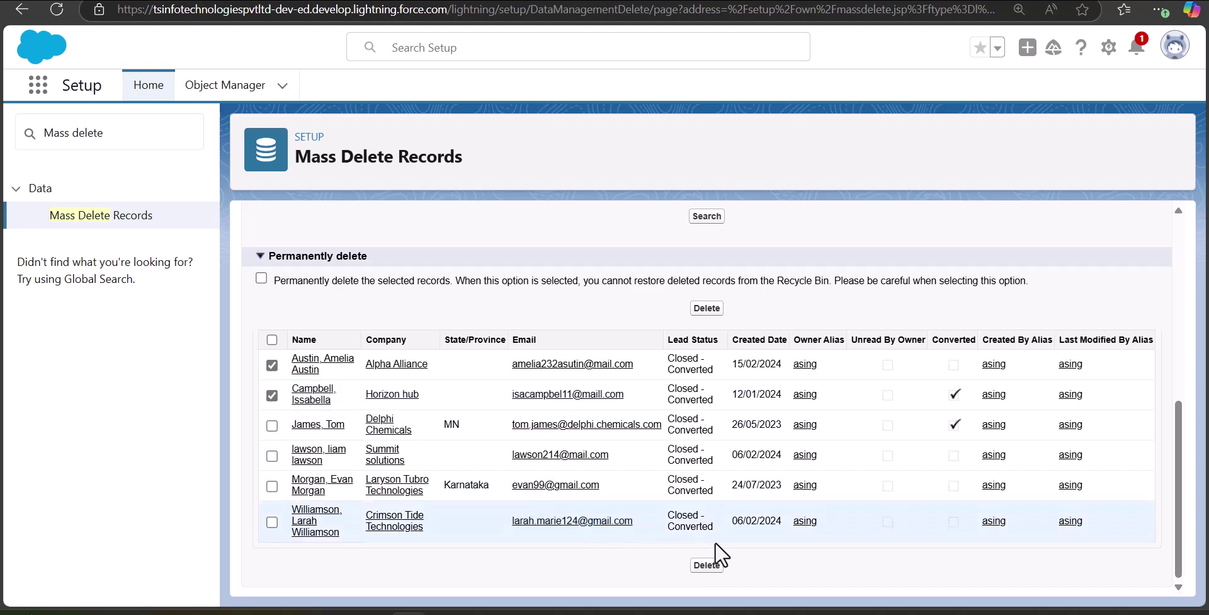
left_click(706, 565)
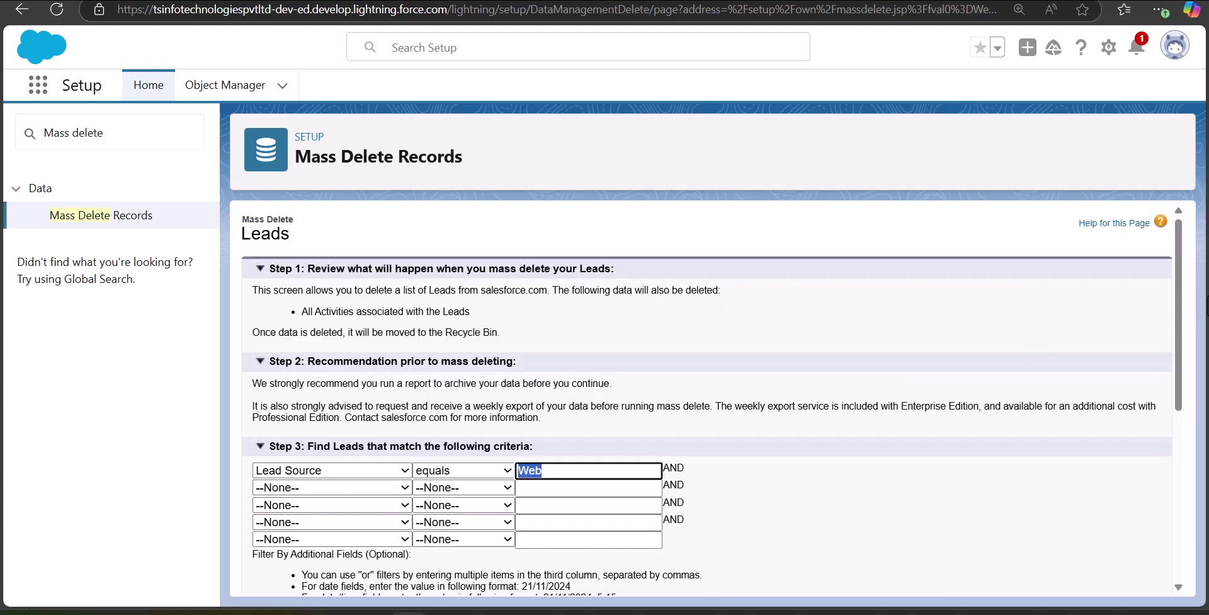
- Scroll through the reloaded Mass Delete Leads results page
left_click_drag(1173, 303, 1166, 482)
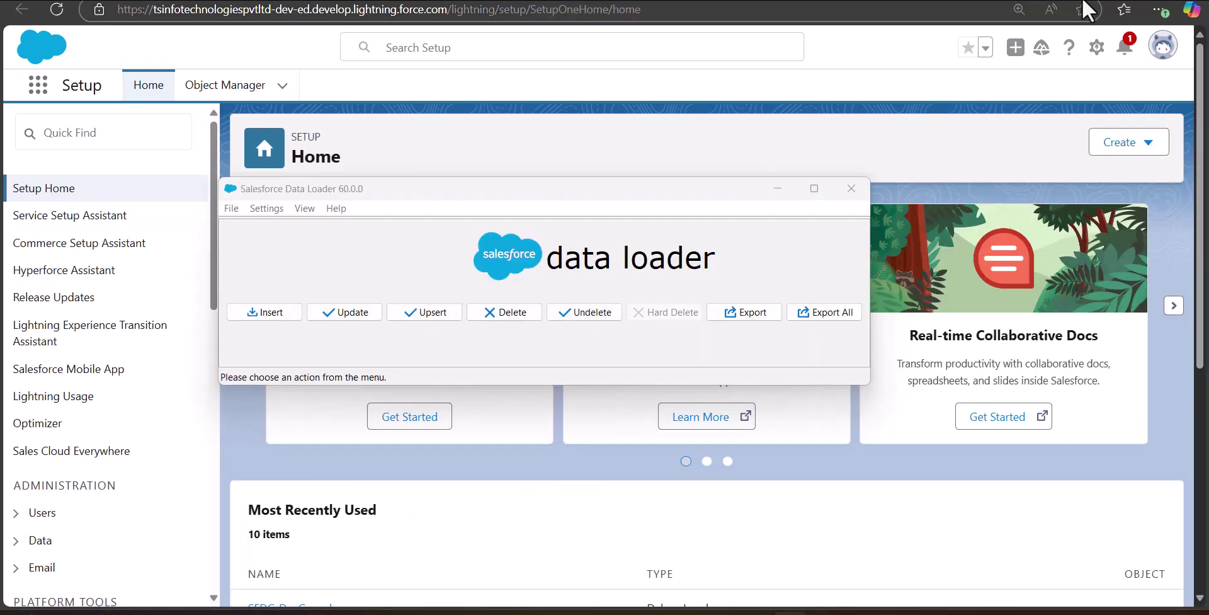
- Bring Data Loader 60.0.0 to the front and start an Export
left_click(656, 189)
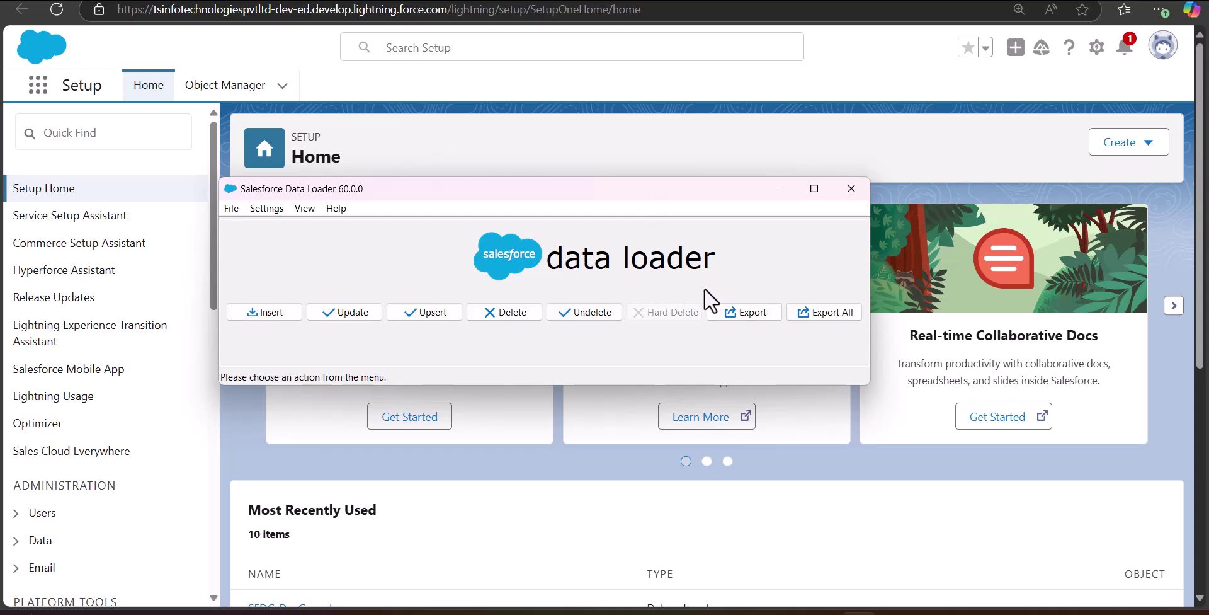
left_click(741, 318)
- Reposition the Export wizard and log in to the Production org with OAuth
left_click_drag(476, 206, 447, 115)
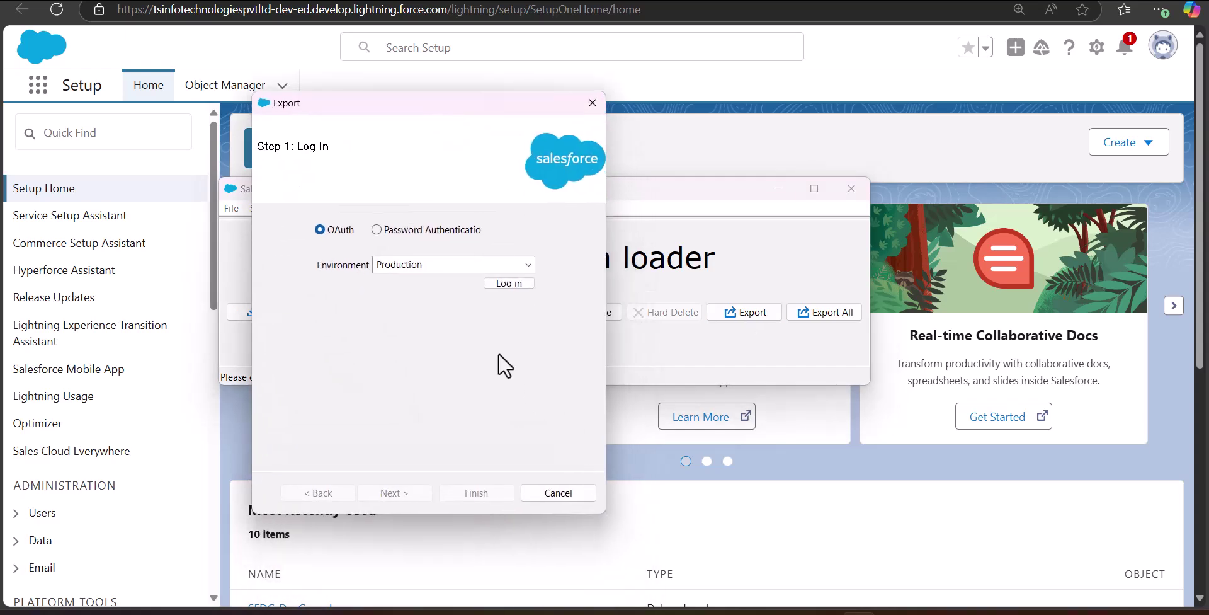
left_click(508, 283)
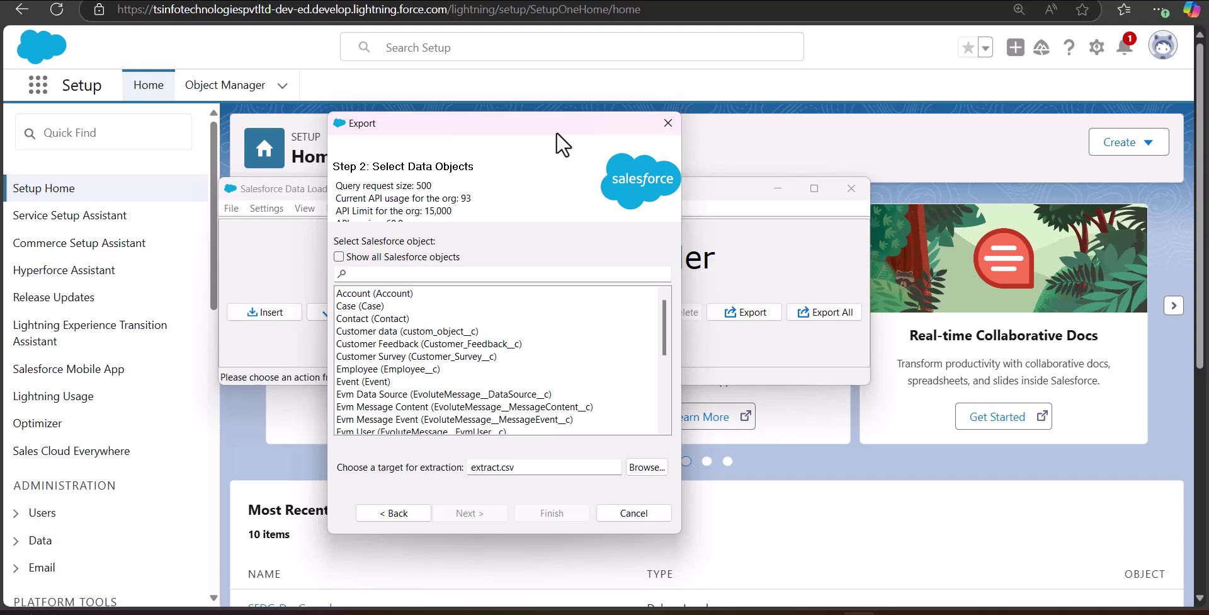
- Select the Opportunity object and set the export target file to extopp.csv
left_click(384, 275)
type("oppo")
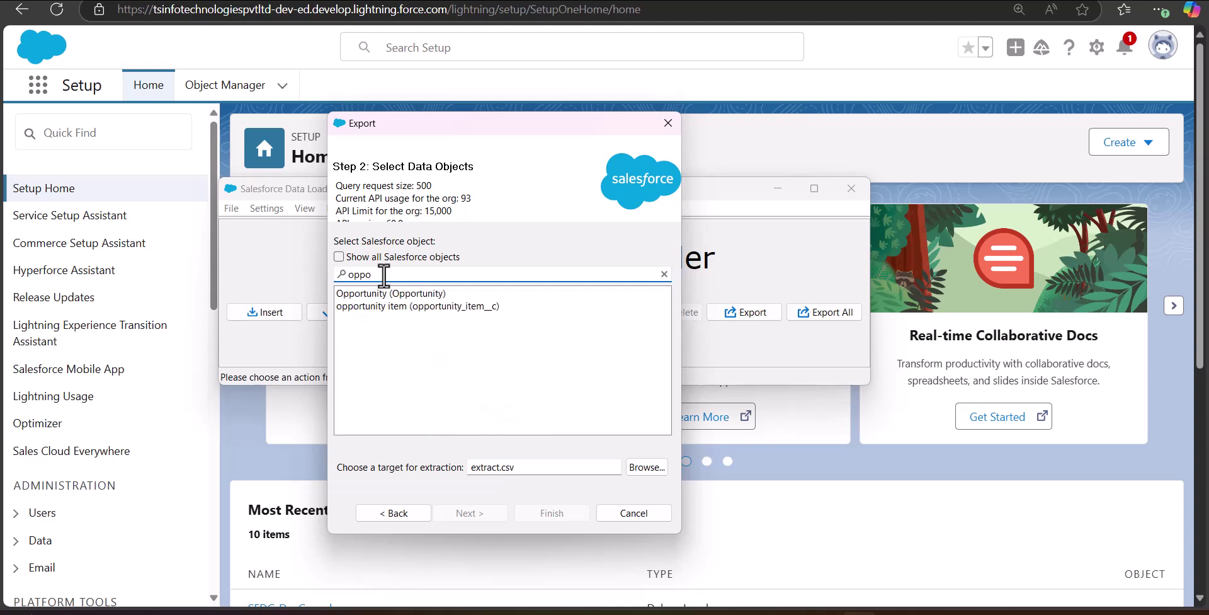
key("BackSpace")
key("BackSpace")
key("BackSpace")
key("BackSpace")
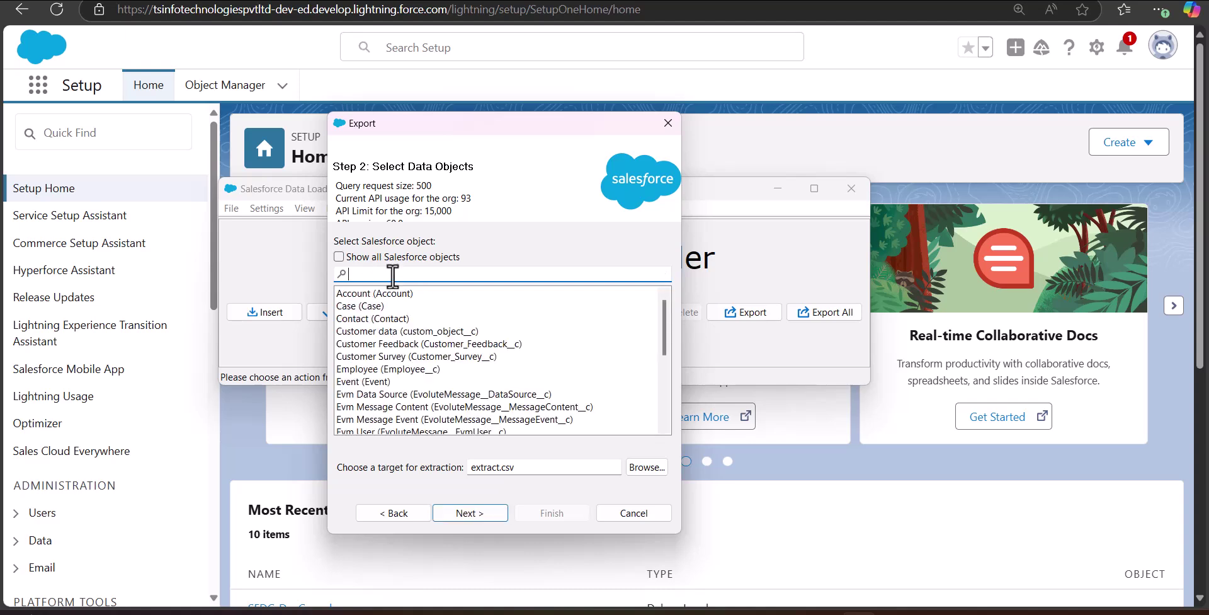
type("oppo")
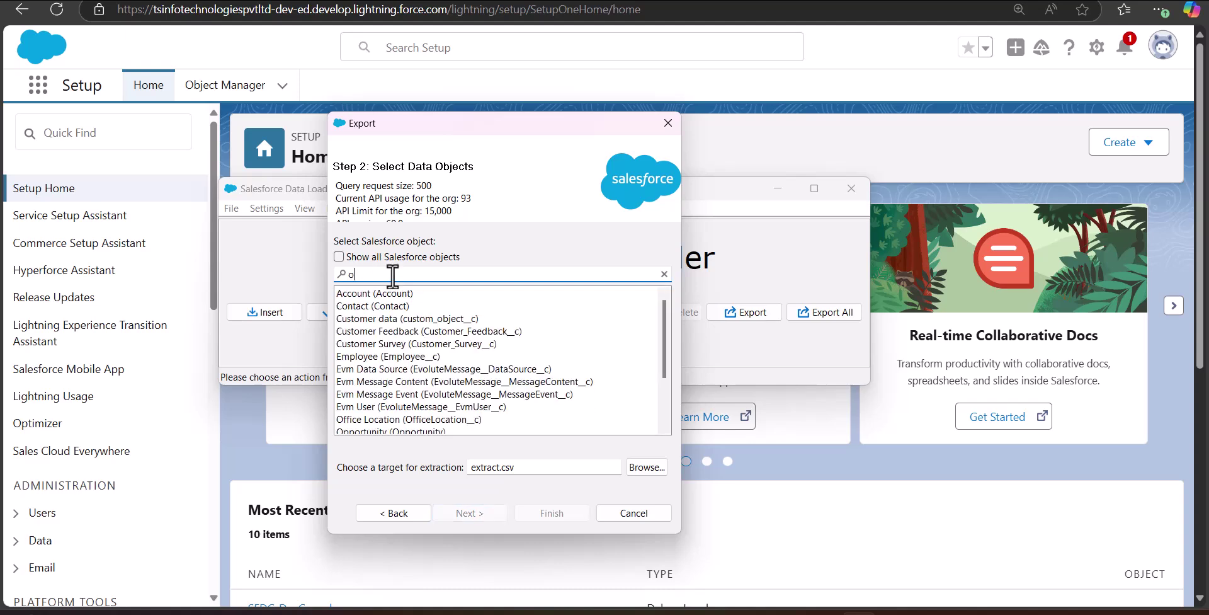
left_click(397, 292)
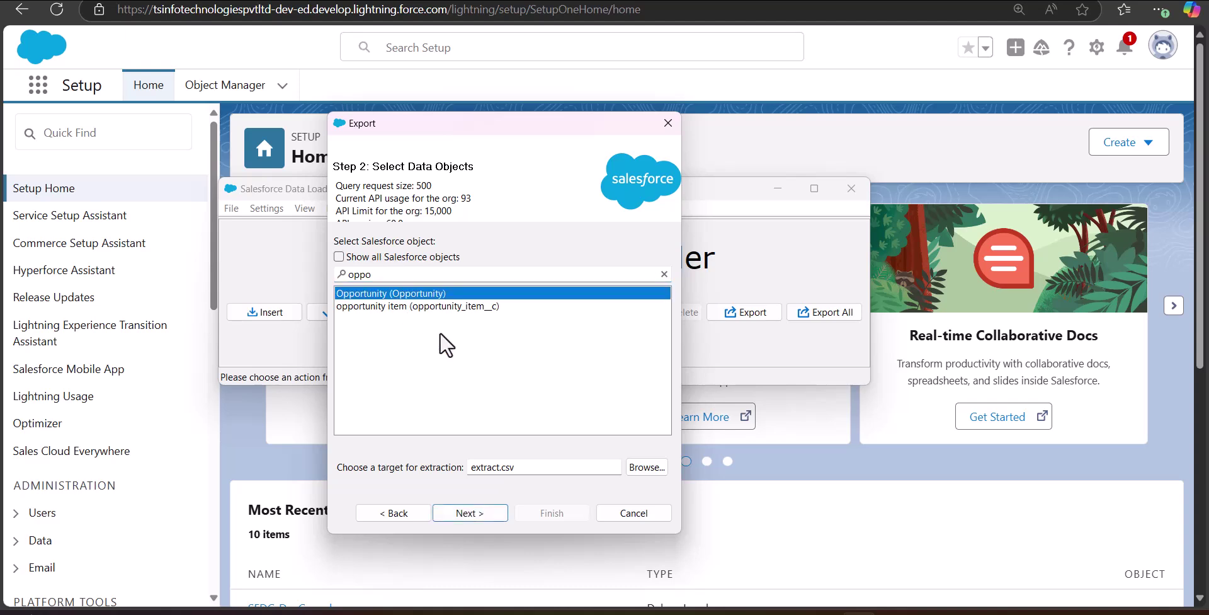
left_click(498, 466)
key("BackSpace")
key("BackSpace")
key("BackSpace")
key("BackSpace")
type("opp")
left_click(473, 515)
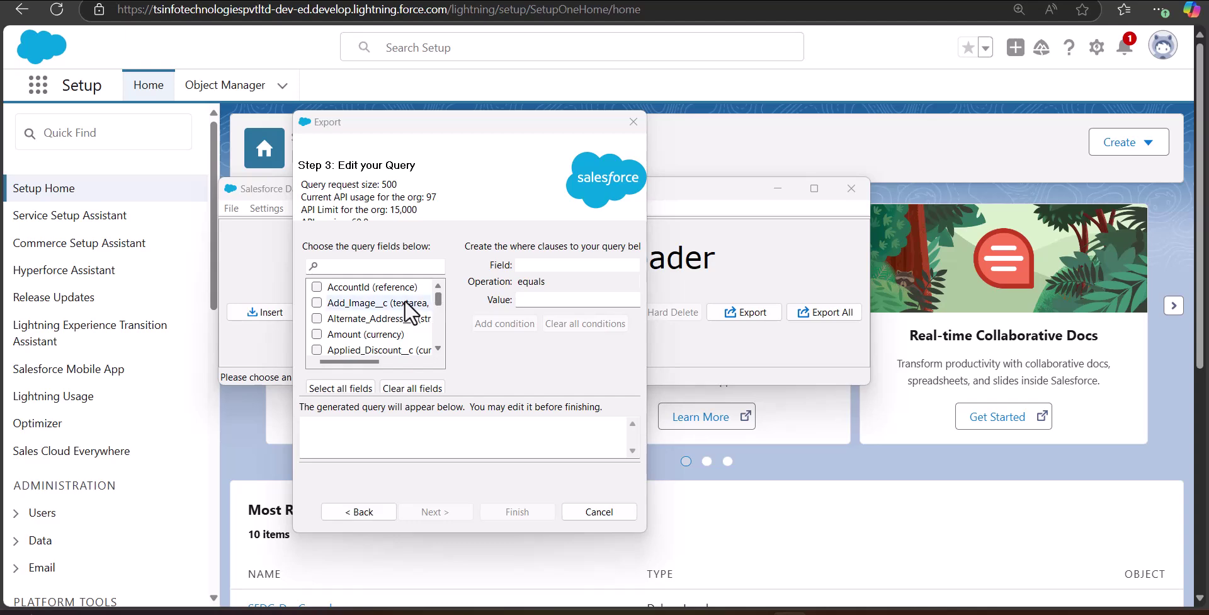
- Export Id, Name and StageName from Opportunity, getting 88 successful extractions and 0 errors
left_click(356, 266)
type("id")
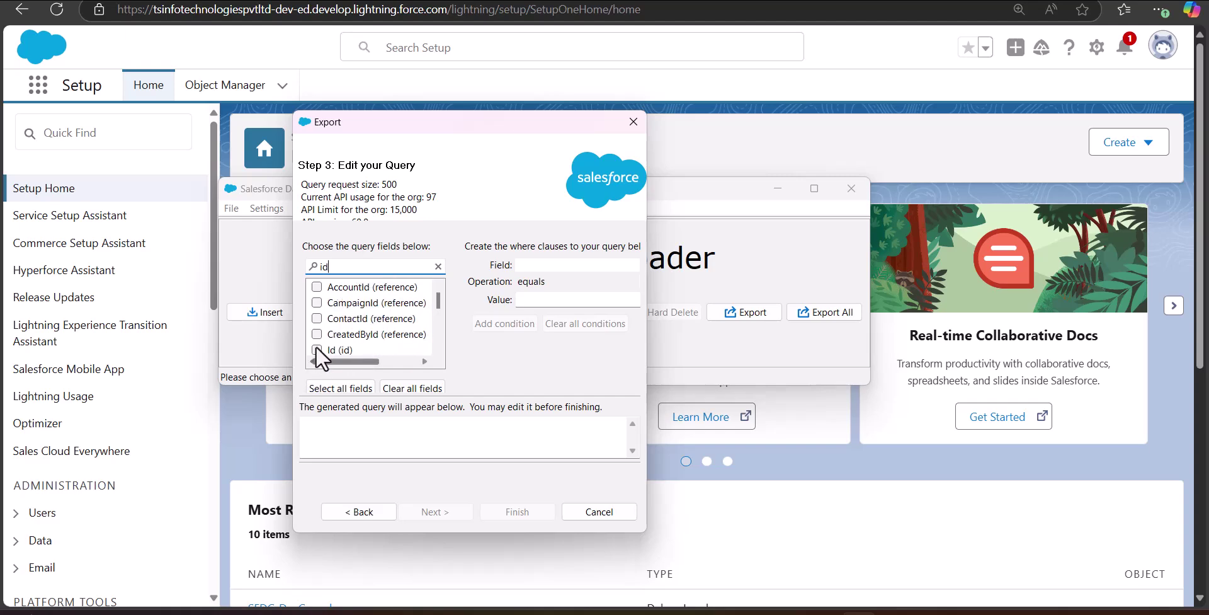
left_click(317, 349)
double_click(304, 266)
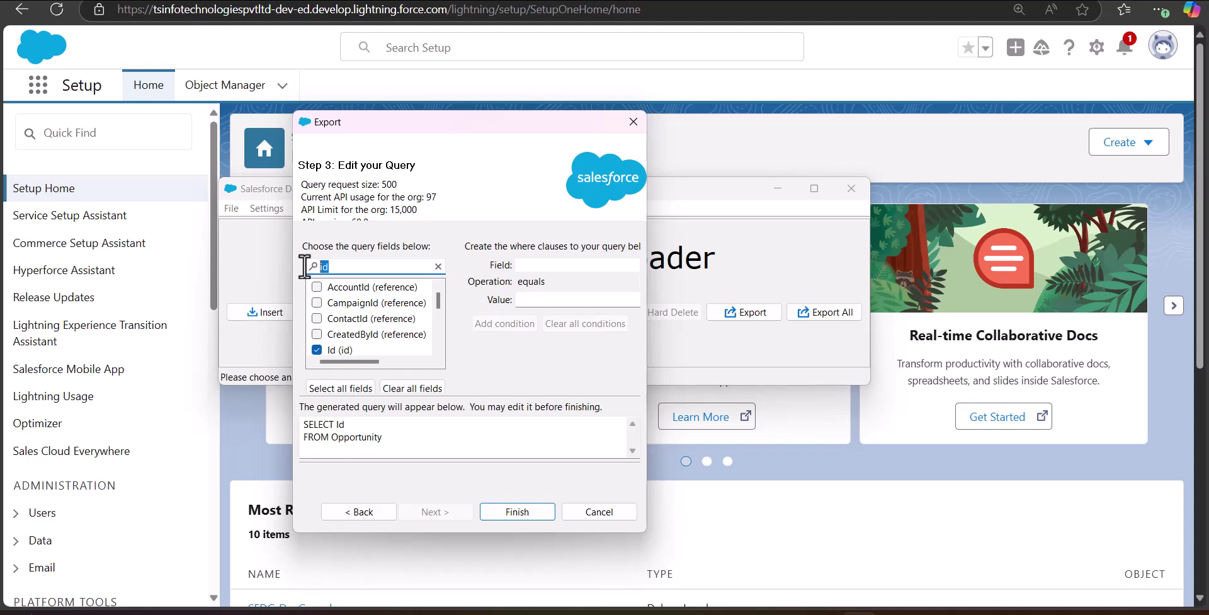
type("Stages")
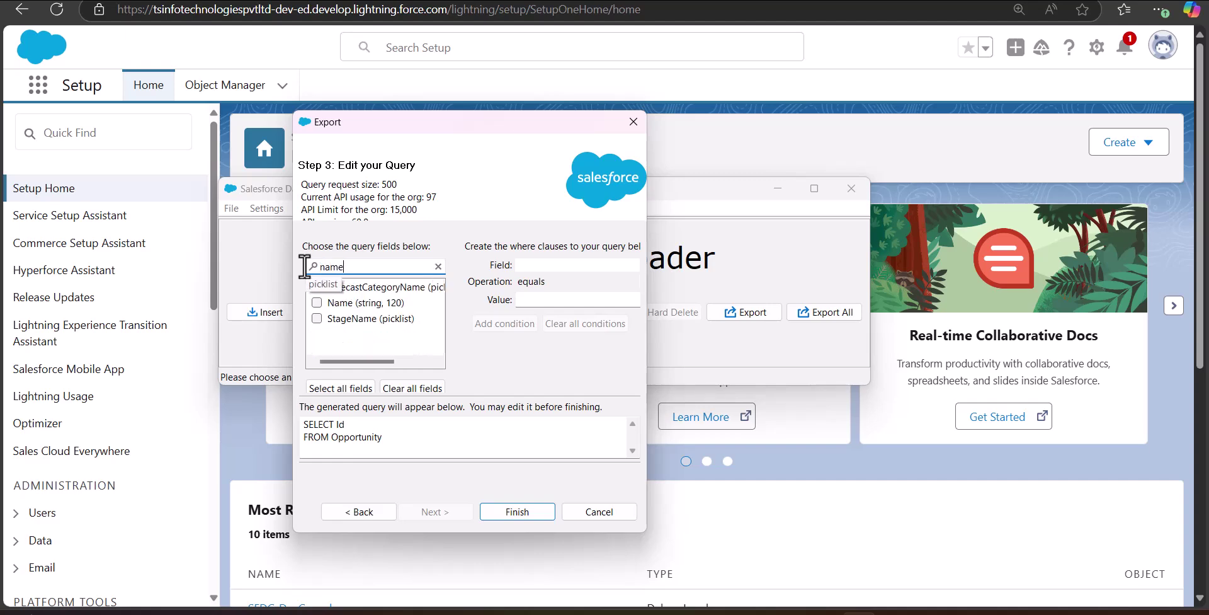
double_click(305, 266)
type("name")
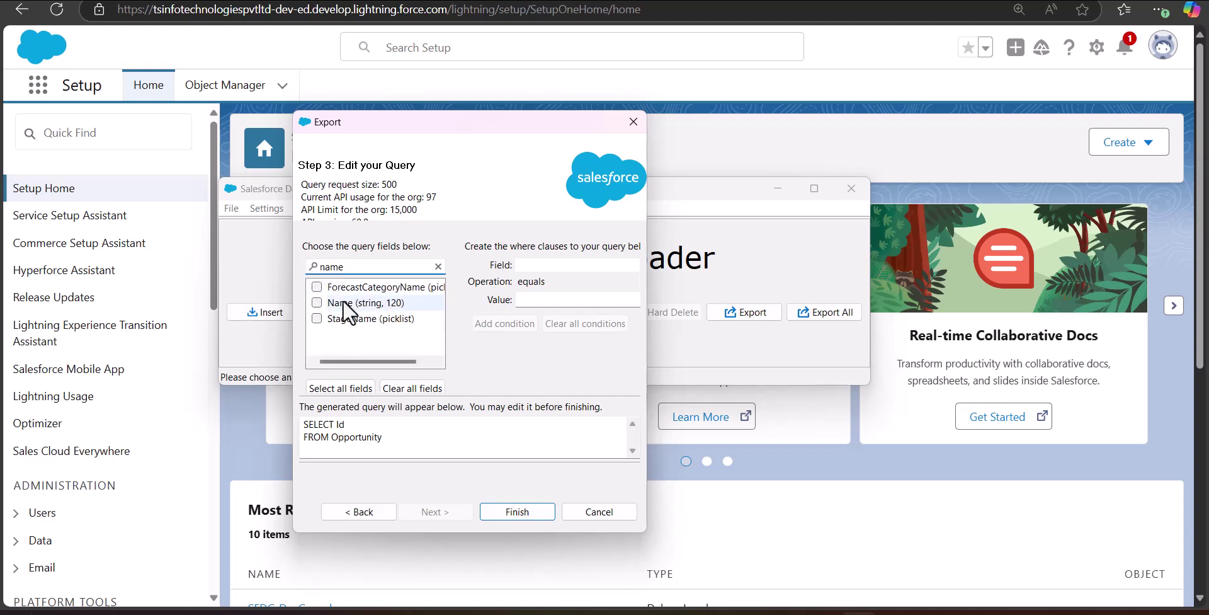
left_click(318, 303)
left_click(317, 318)
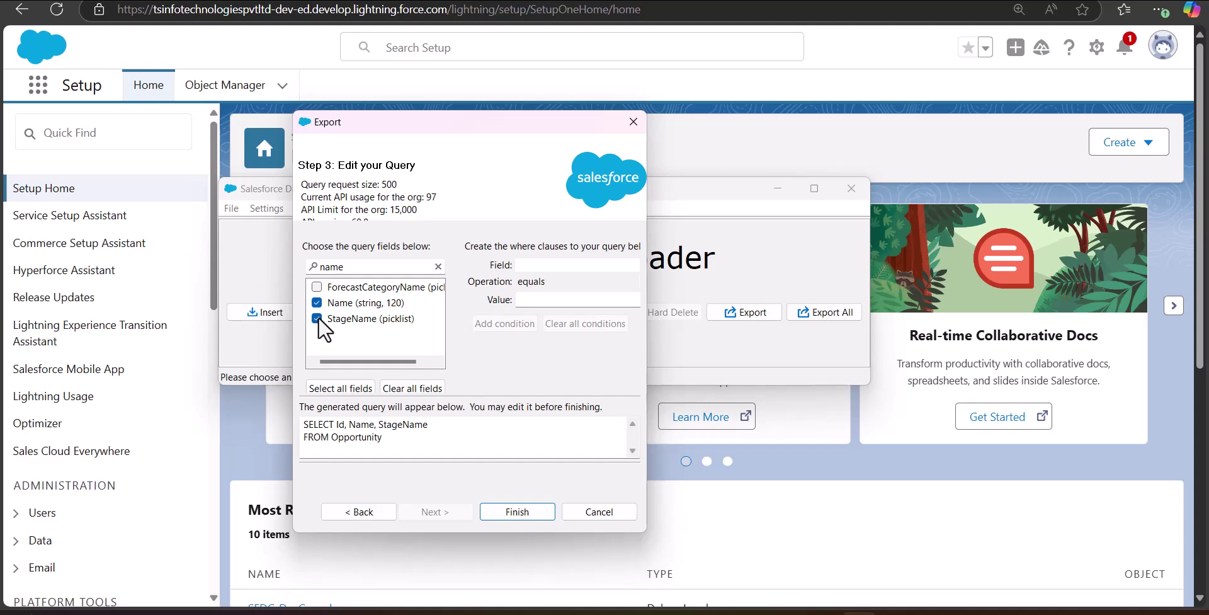
left_click(527, 508)
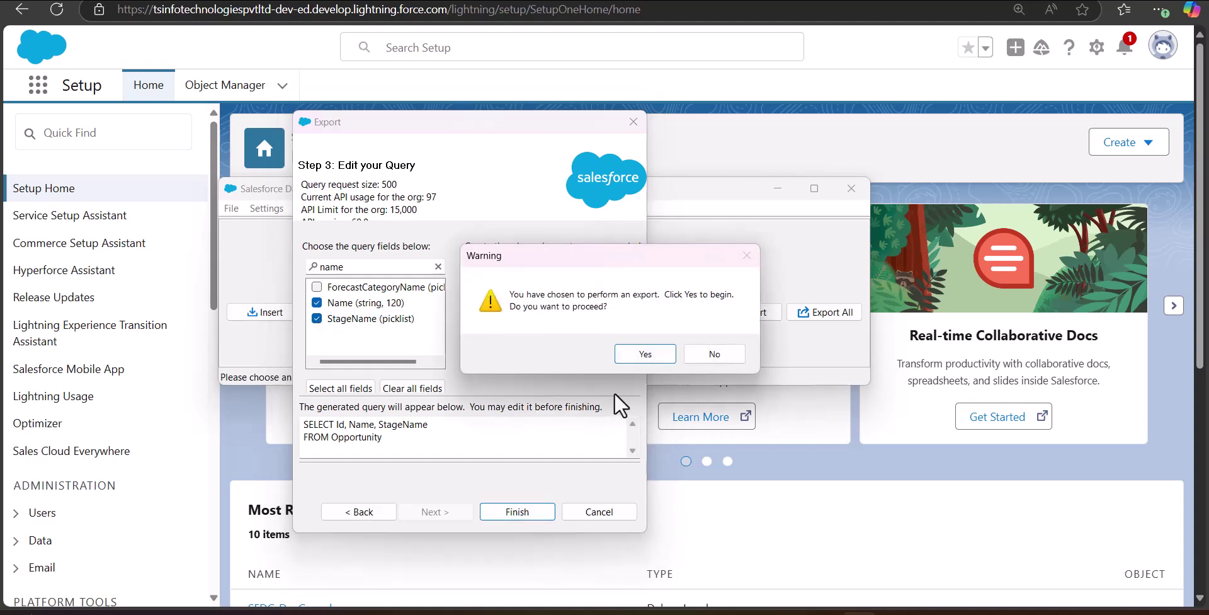
left_click(662, 355)
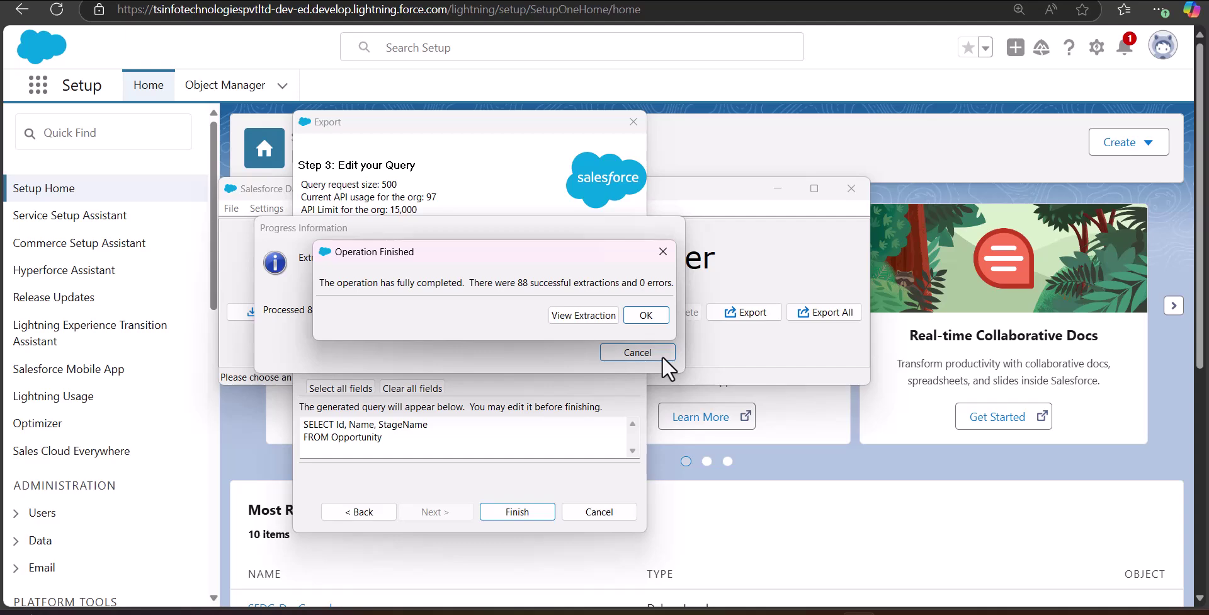
- Review the extracted Opportunity rows with the STAGENAME column visible, then open extopp in Excel
left_click(573, 315)
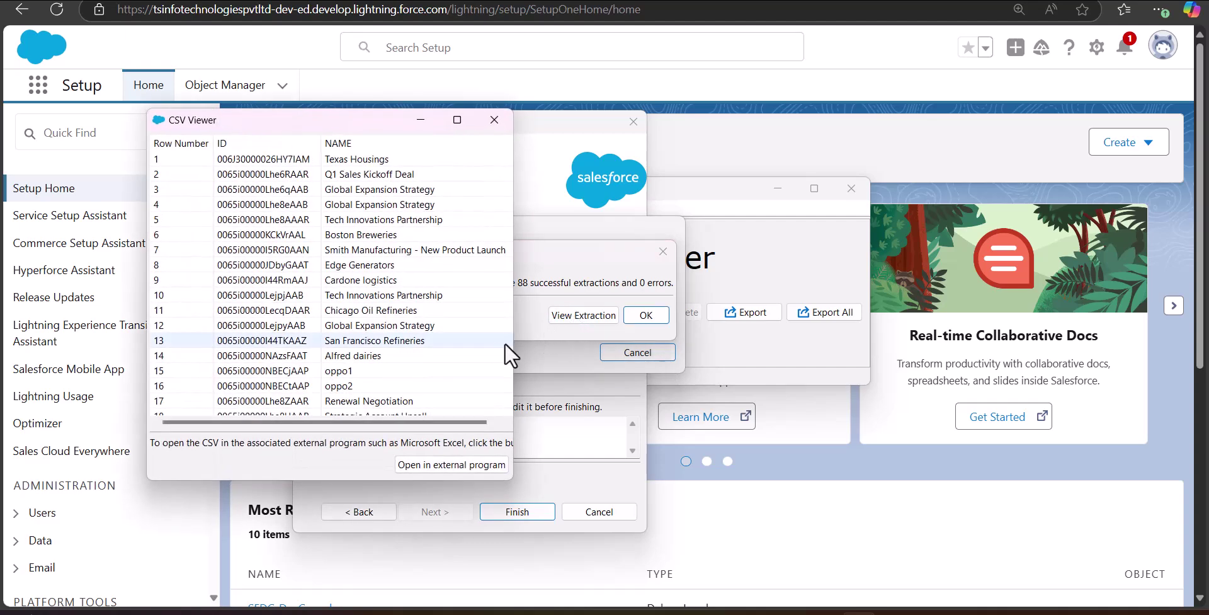
left_click_drag(517, 337, 758, 305)
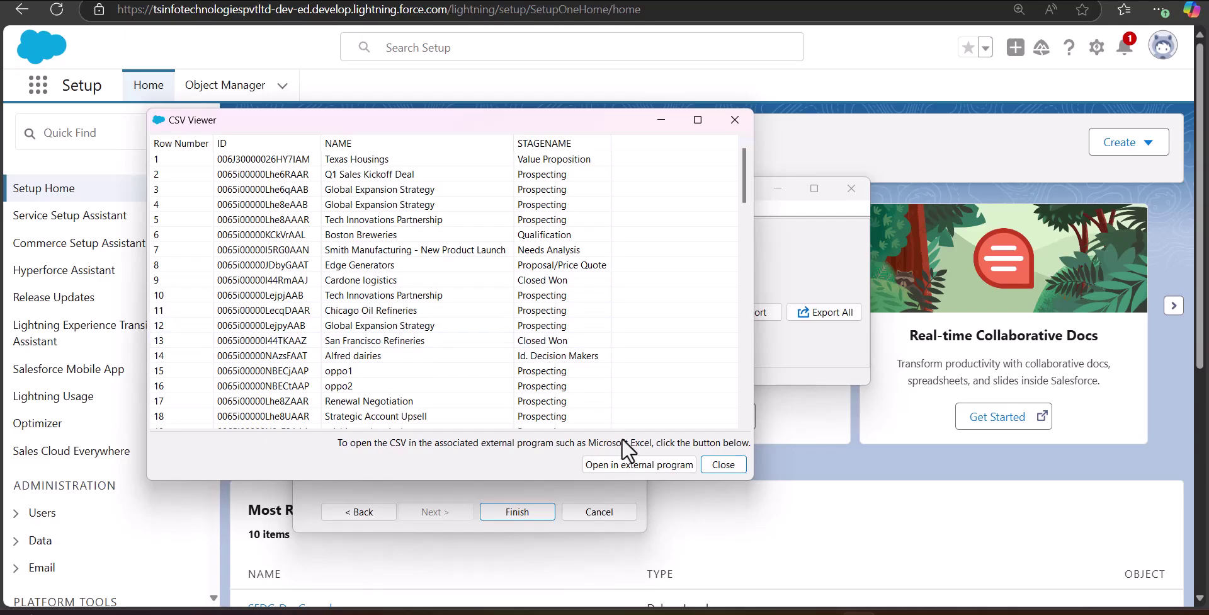
left_click(624, 463)
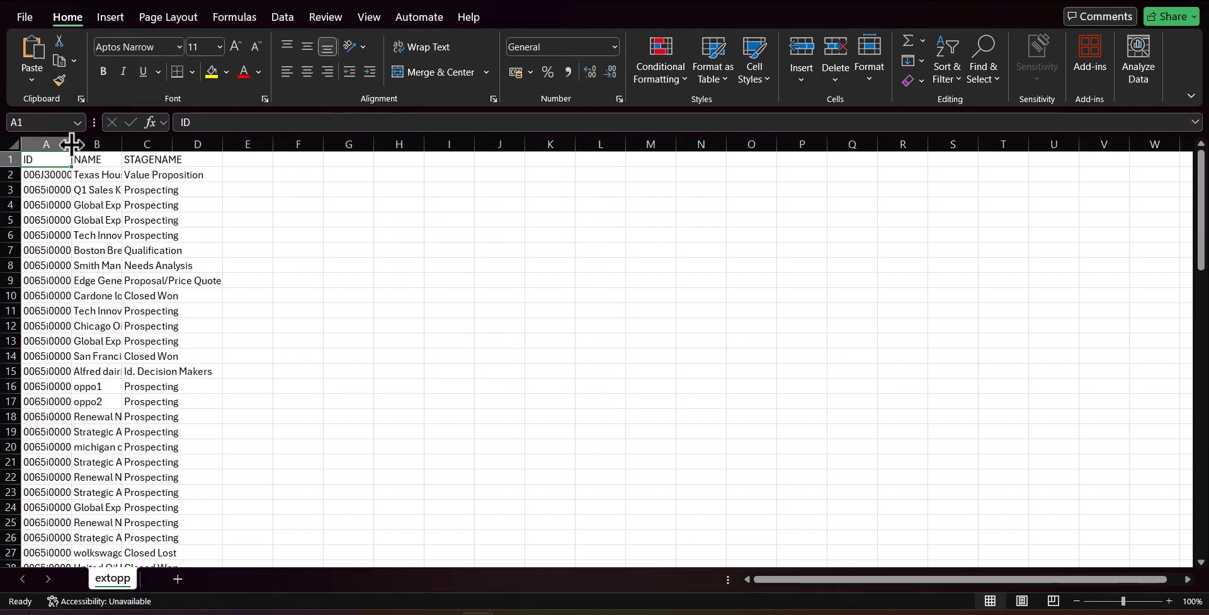
- Widen Excel columns A and B to show the full Opportunity IDs and names
left_click_drag(71, 144, 270, 141)
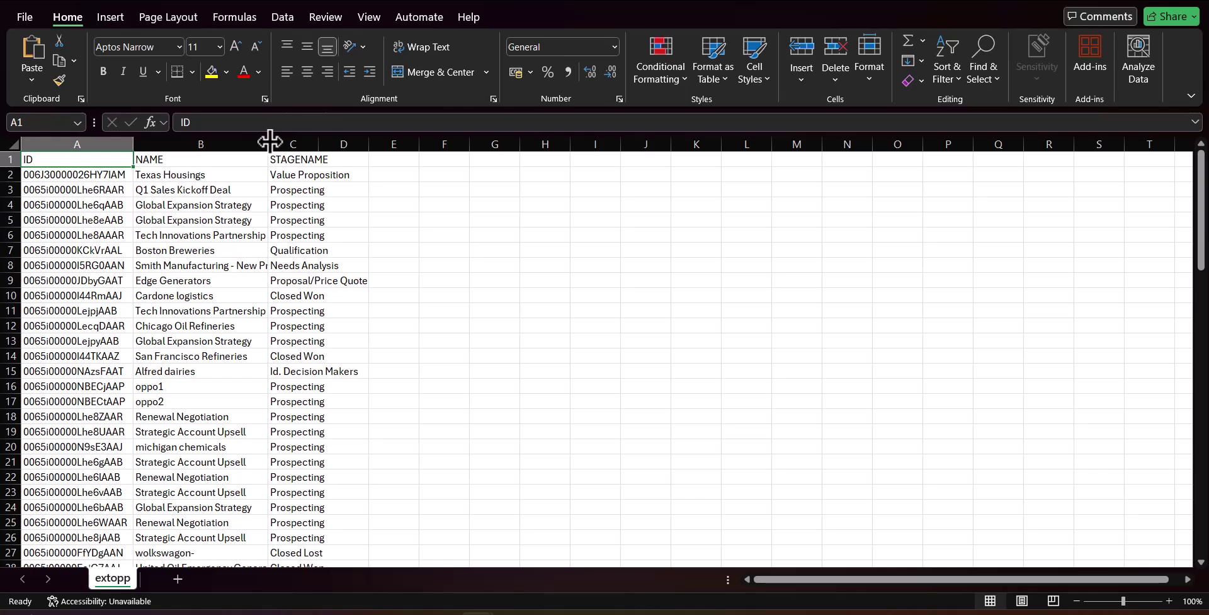
left_click_drag(270, 141, 338, 140)
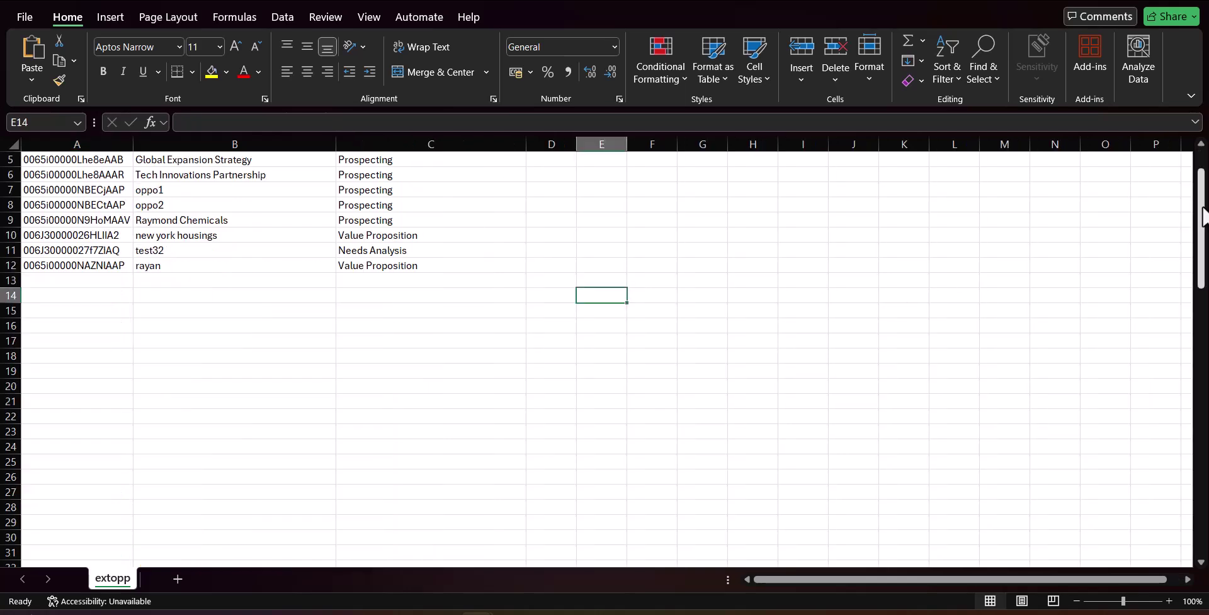
scroll(1203, 218, "up", 2)
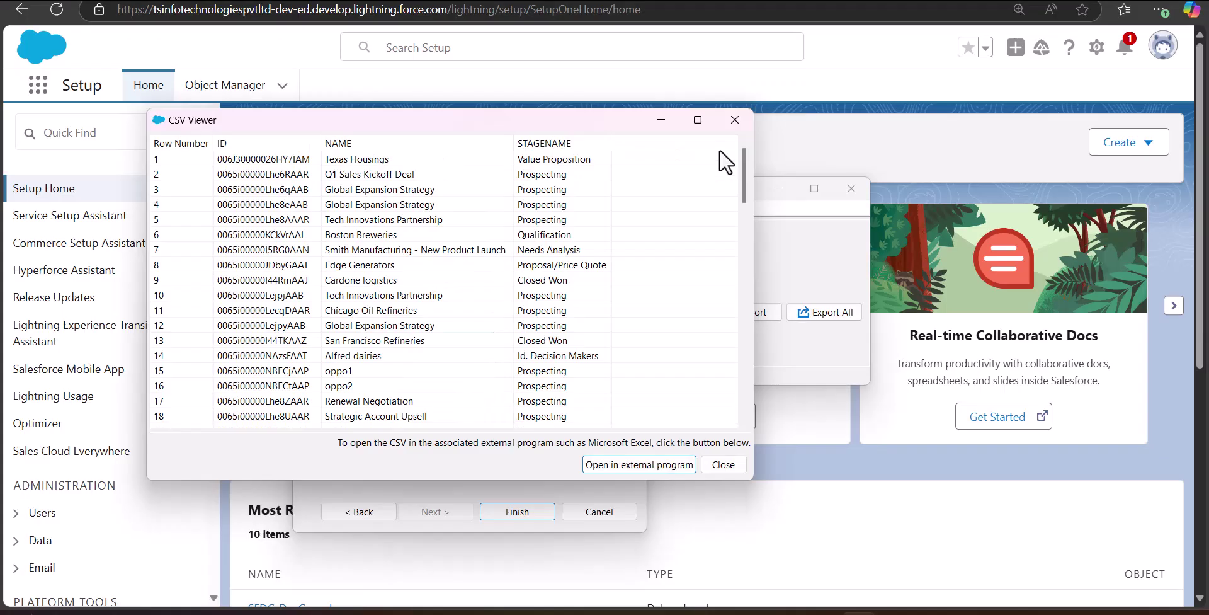
left_click(733, 121)
- Start a Data Loader delete job and pick Opportunity as the object, filtering by 'Oppo'
left_click(653, 259)
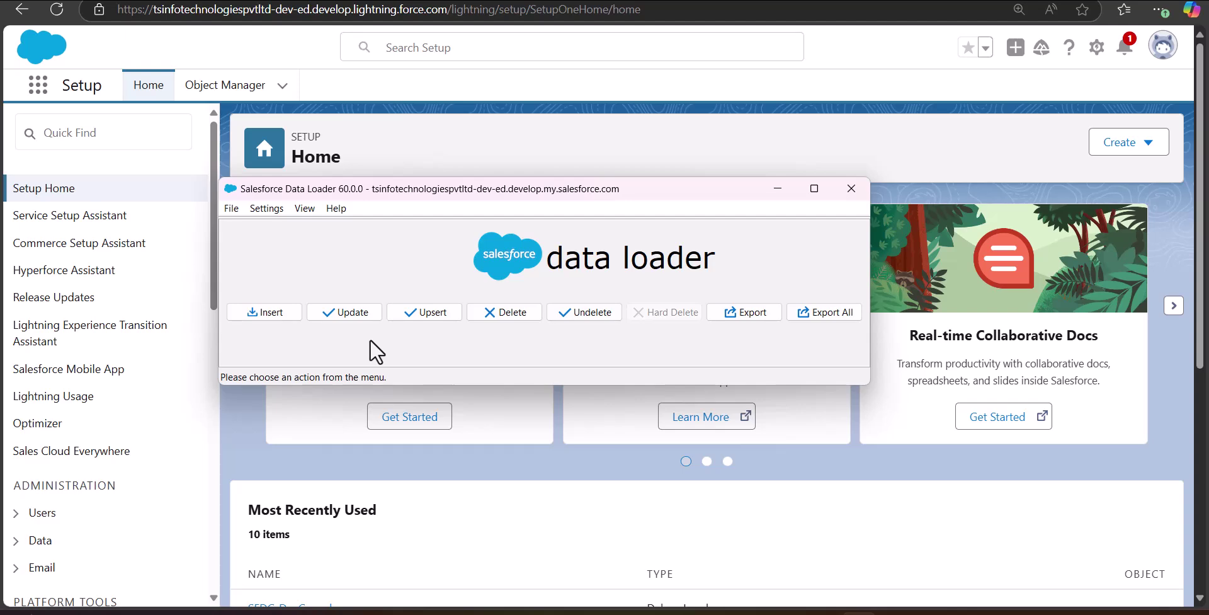
left_click(486, 313)
left_click_drag(477, 203, 435, 87)
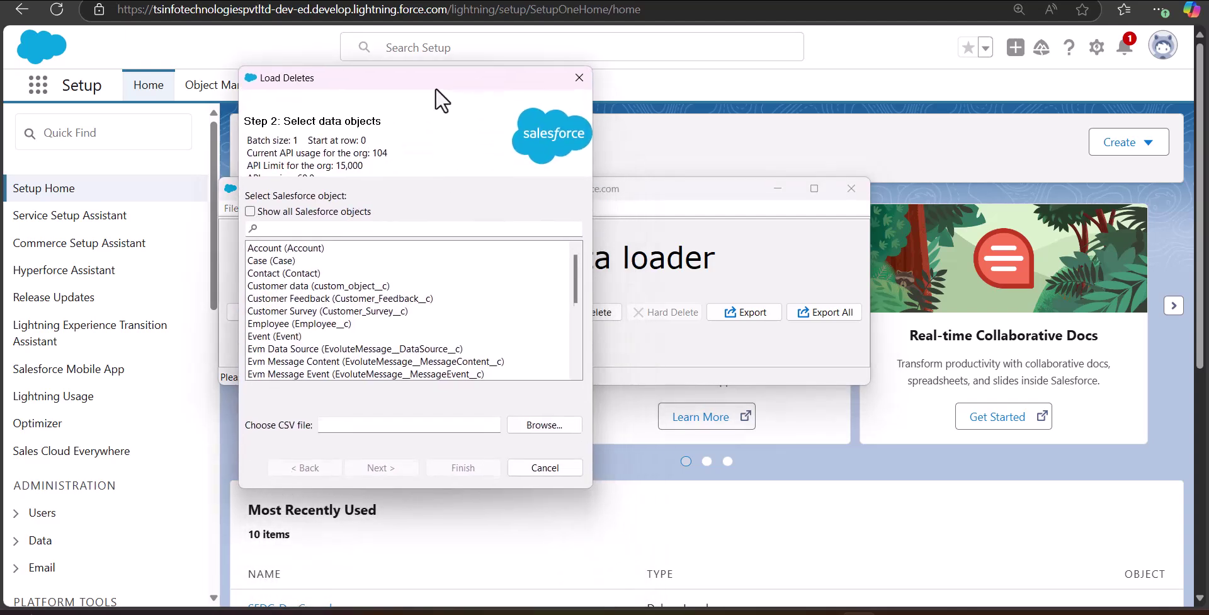
left_click(376, 225)
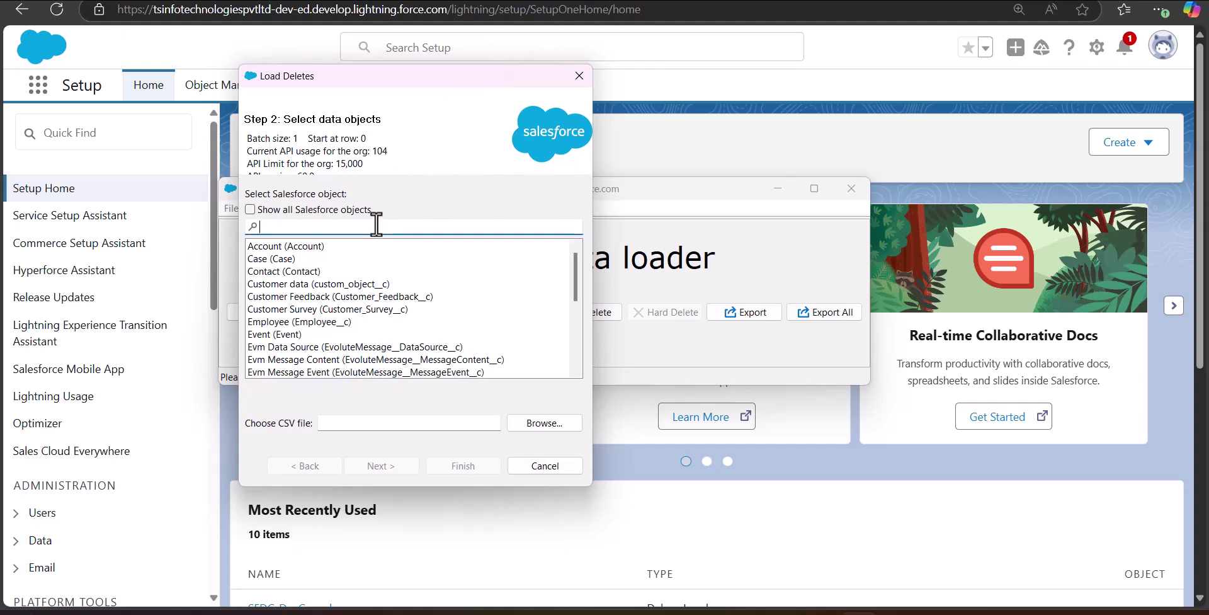
type("Oppo")
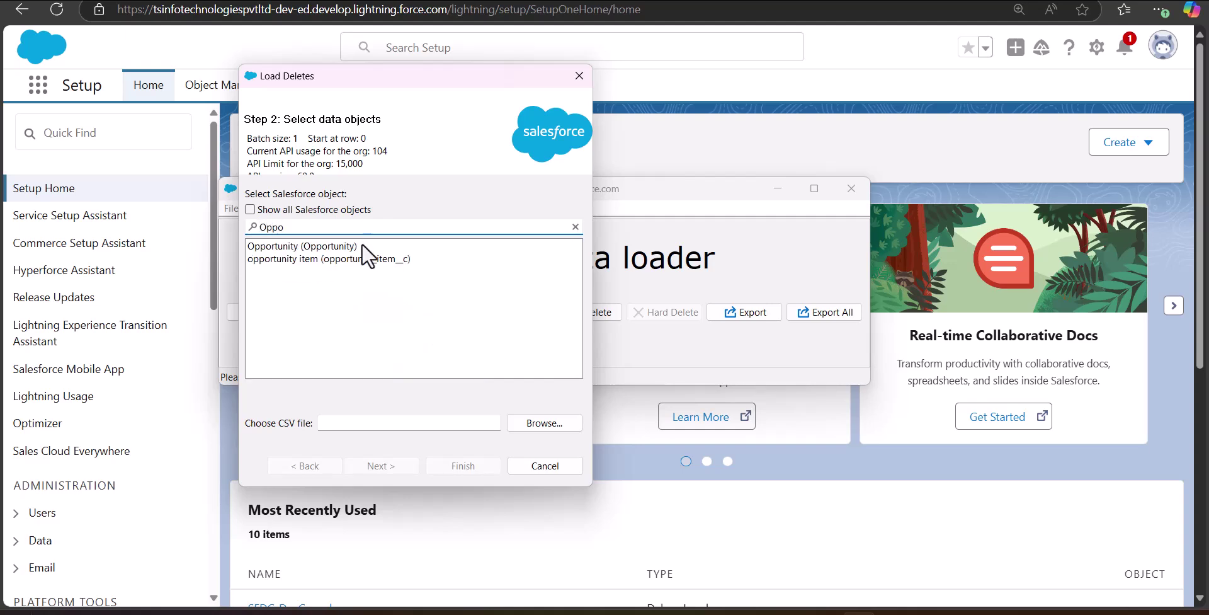
left_click(362, 244)
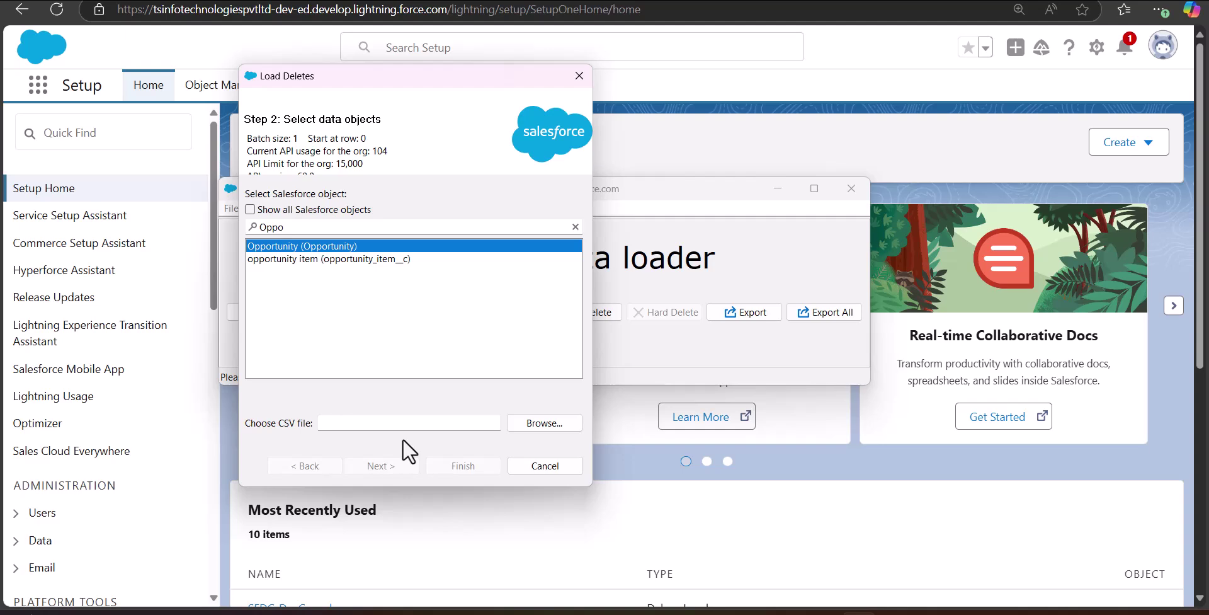
- Choose extopp.csv as the file of records to delete and confirm it has 9 rows
left_click(527, 424)
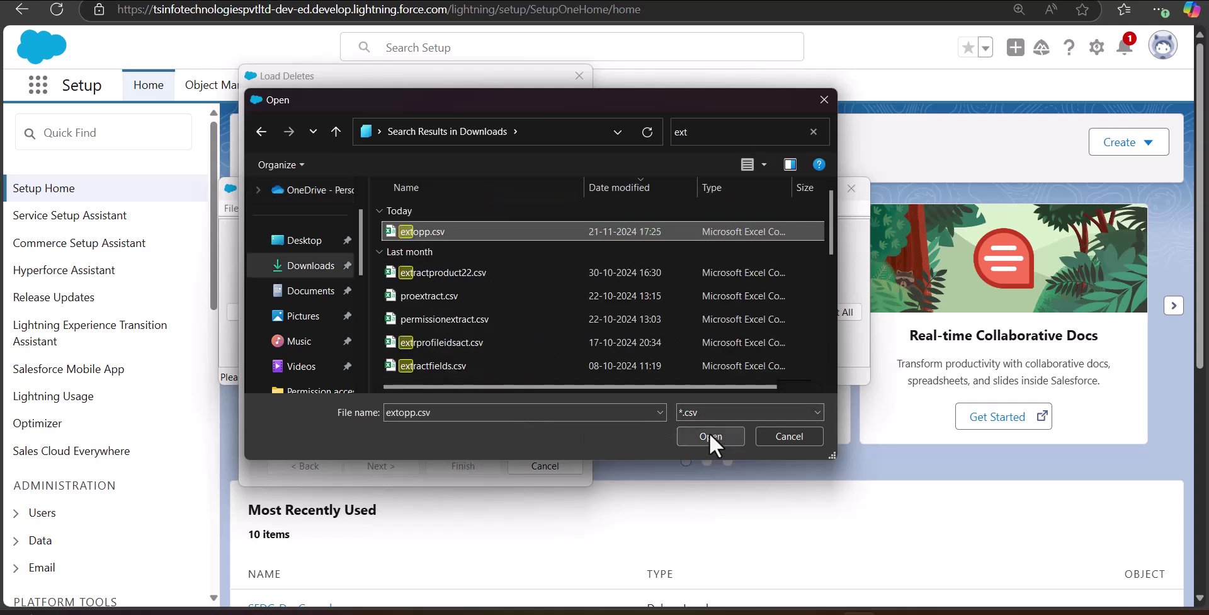
left_click(709, 435)
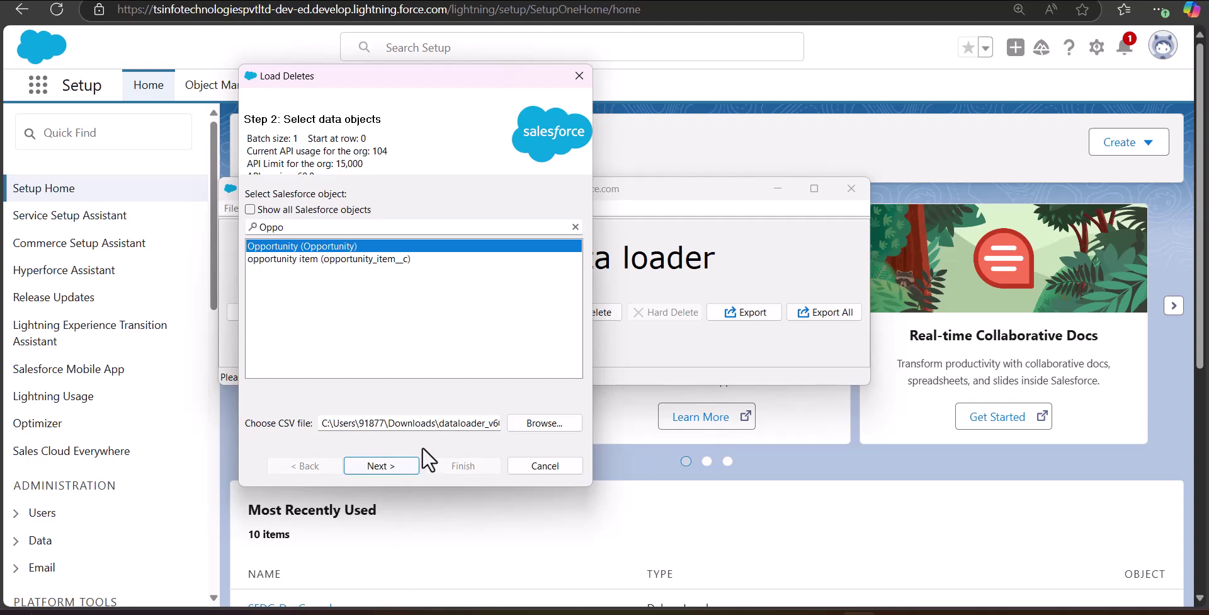
left_click(399, 468)
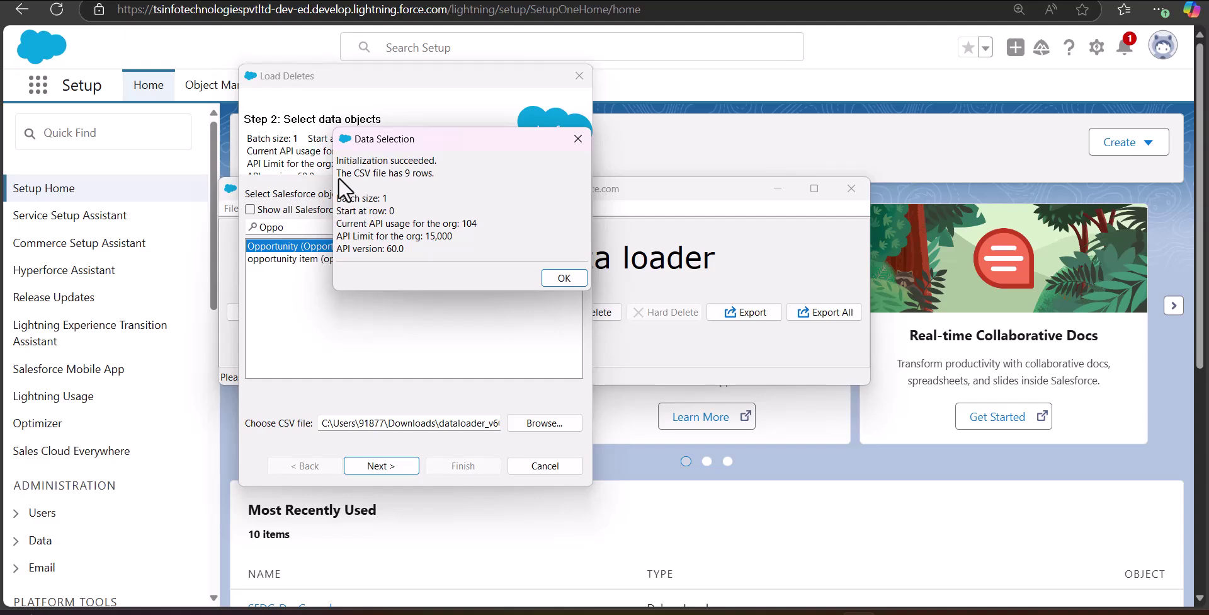
- Auto-match the CSV's ID column to the Opportunity Id field and advance to Step 4: Finish
left_click(557, 278)
left_click_drag(509, 197, 478, 107)
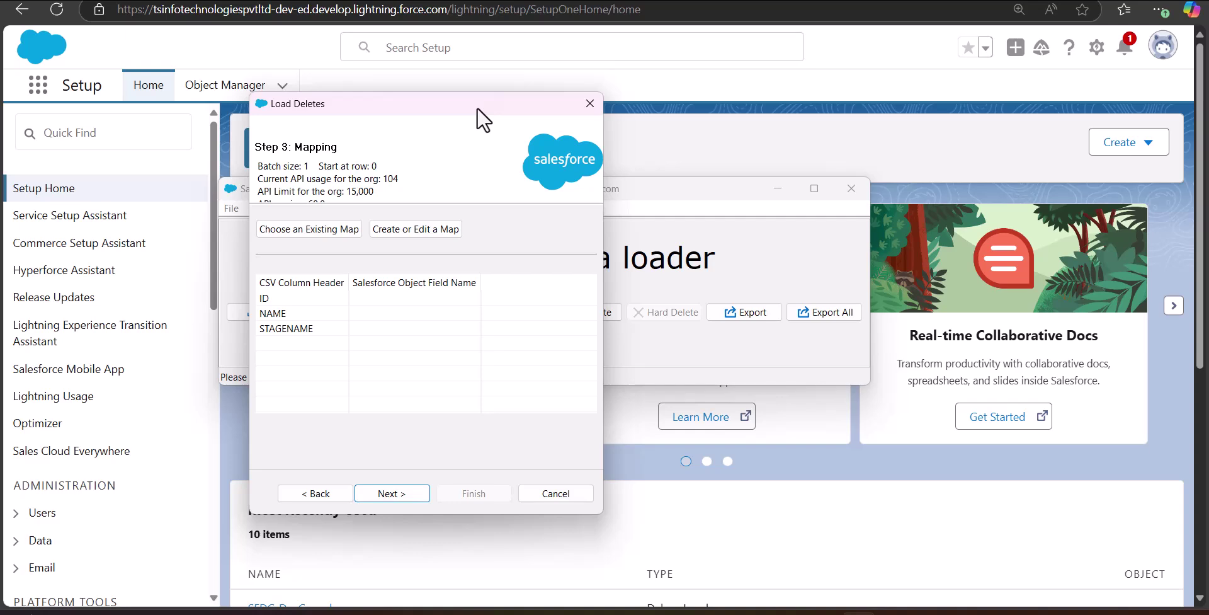
left_click(417, 229)
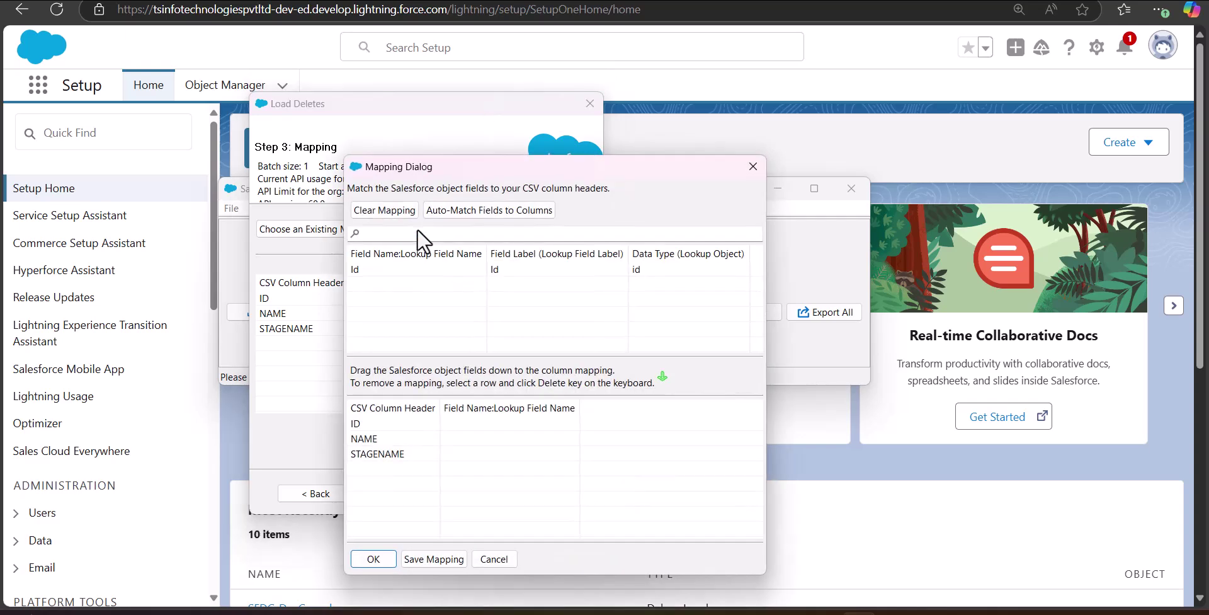
left_click_drag(712, 116, 725, 113)
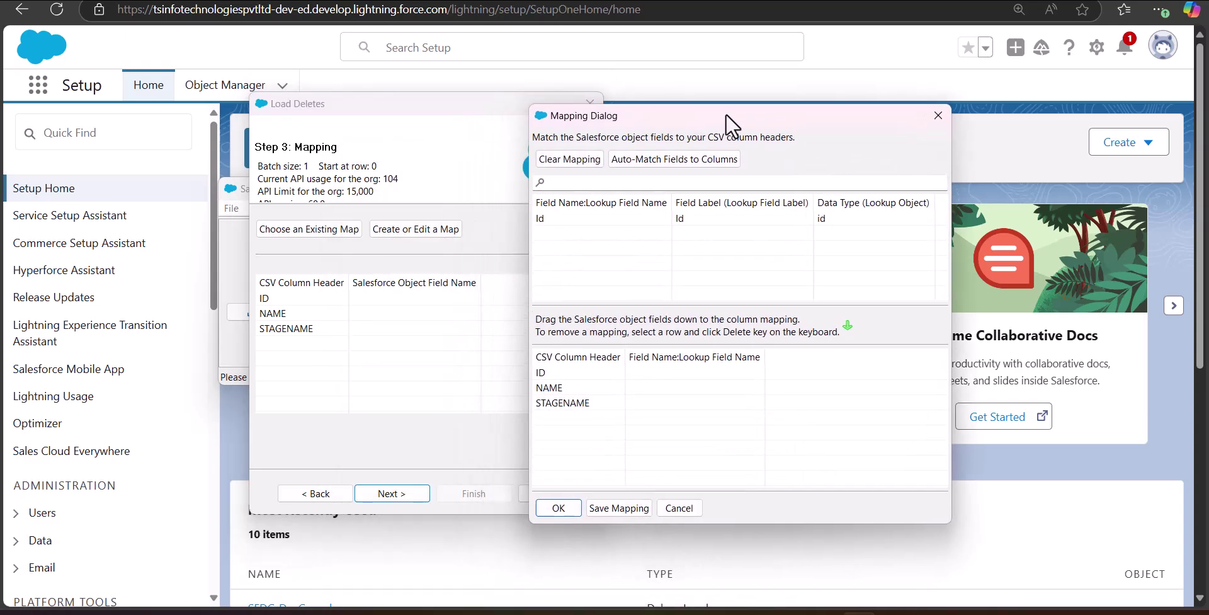
left_click(685, 160)
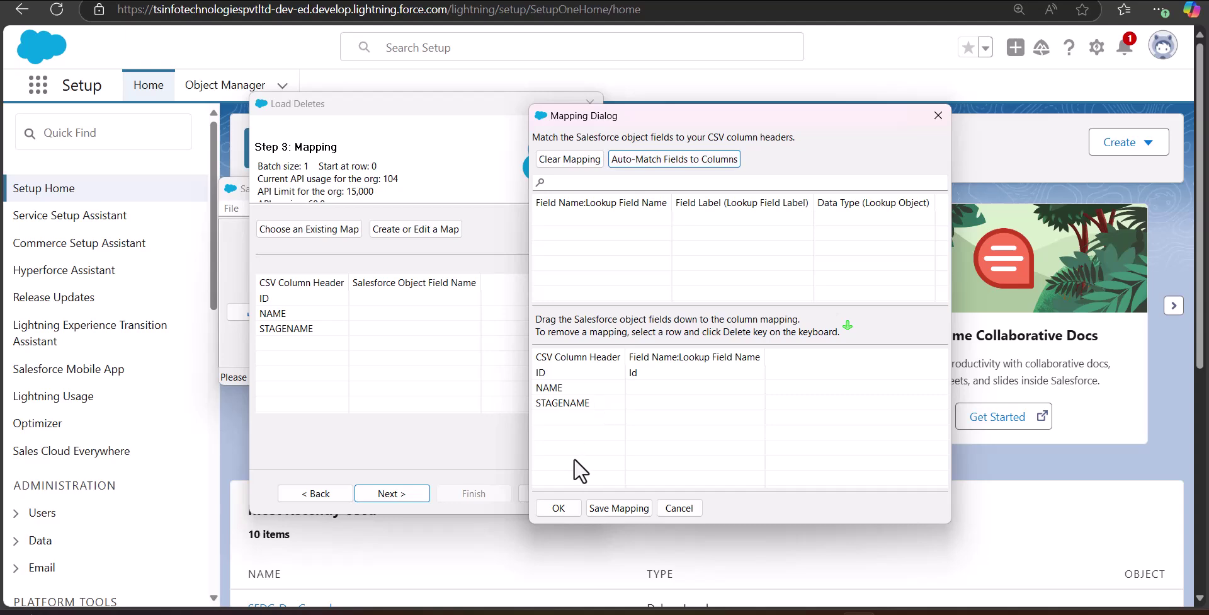
left_click(558, 507)
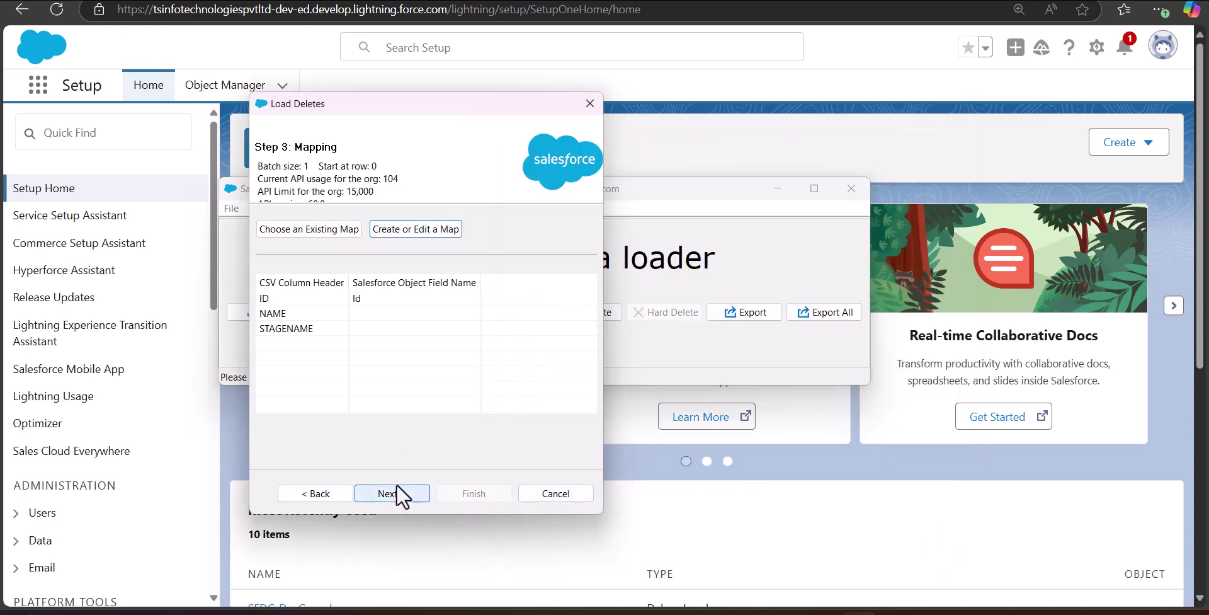
left_click(397, 492)
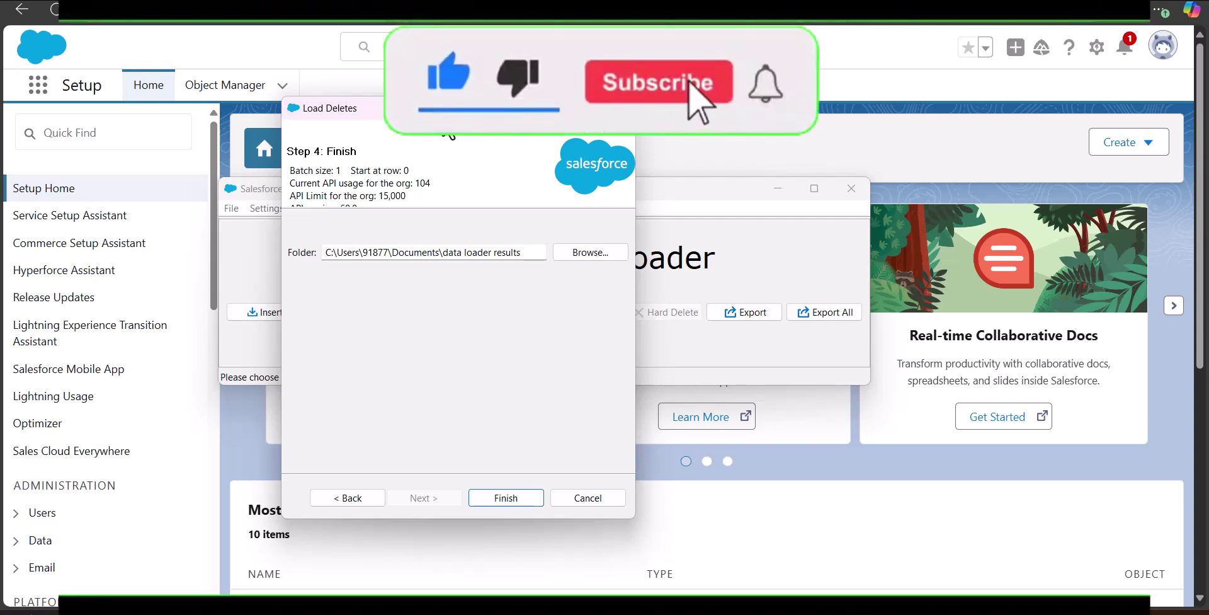
- Run the delete, accepting both warnings, for 9 successful deletes and 0 errors
left_click(504, 497)
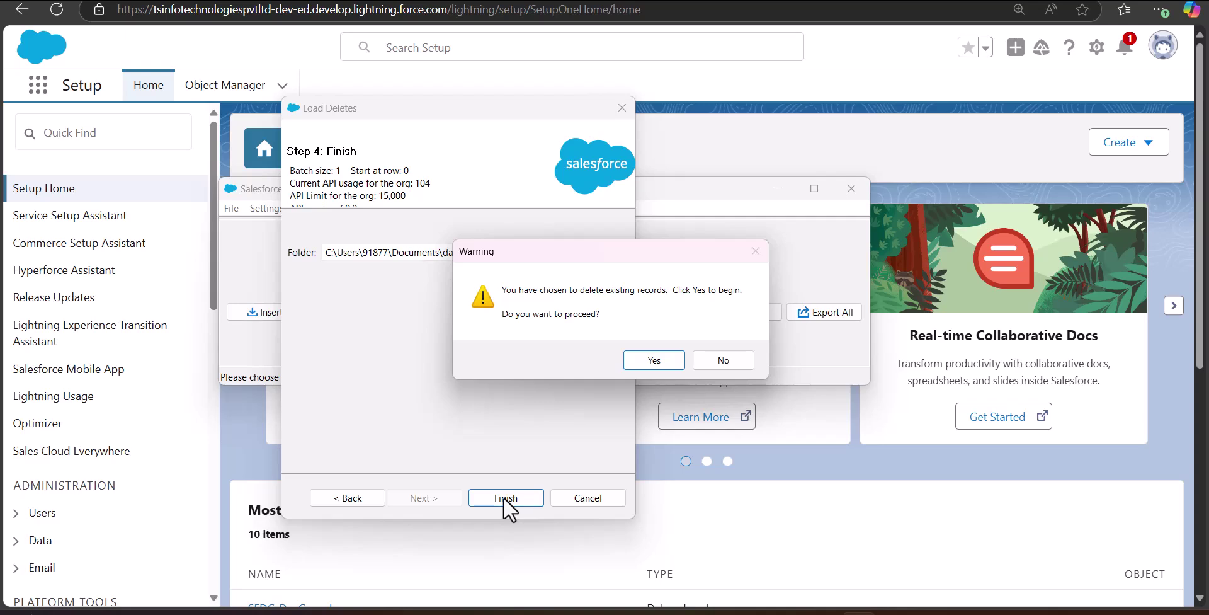
left_click(654, 360)
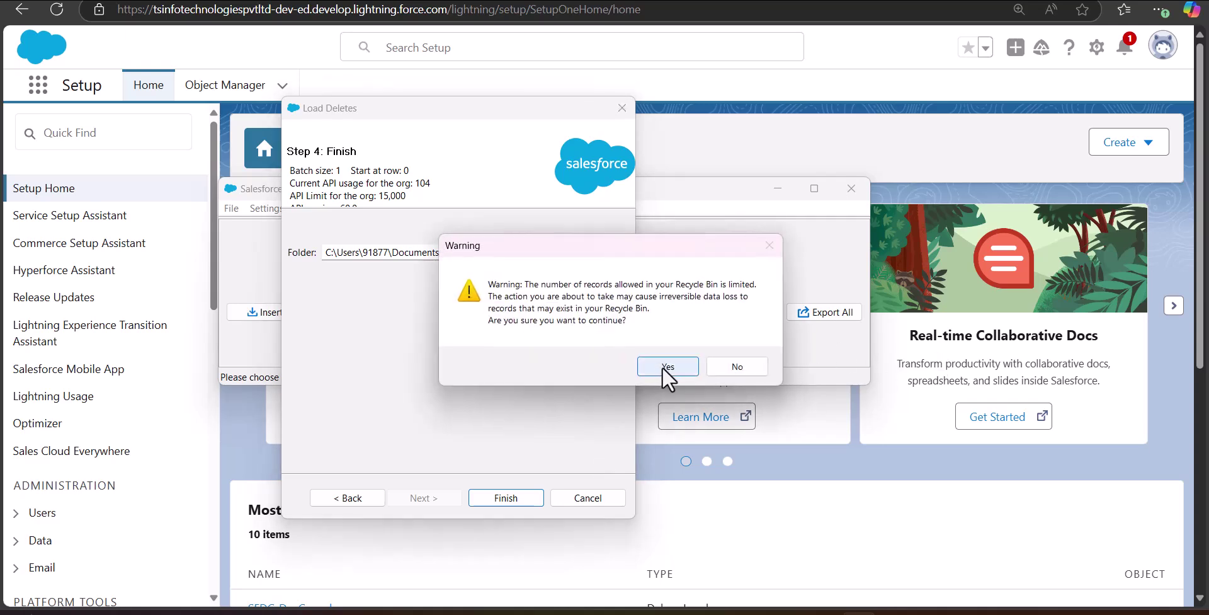
left_click(663, 367)
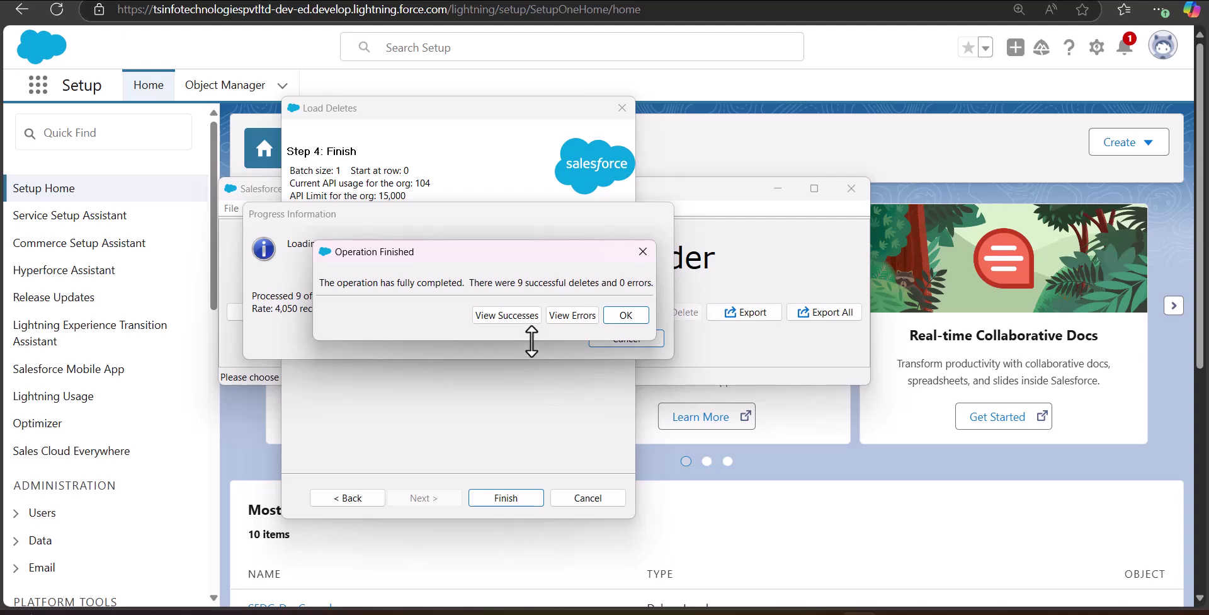
- Display the success log widened to show STATUS Item Deleted for all nine Opportunities
left_click(520, 317)
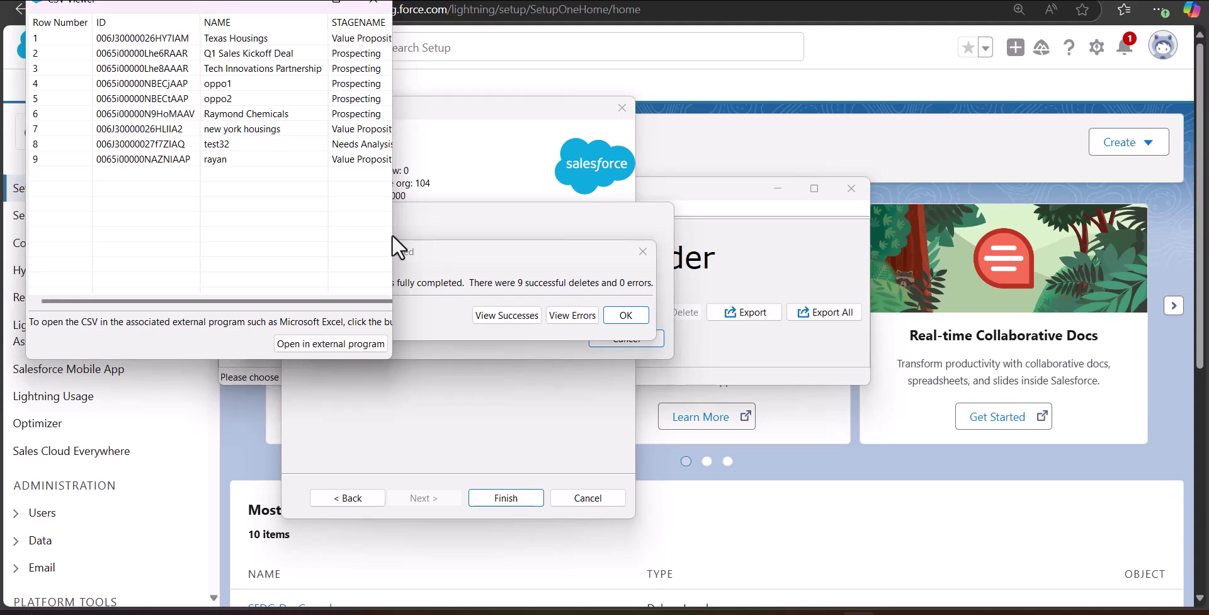
left_click_drag(392, 236, 535, 167)
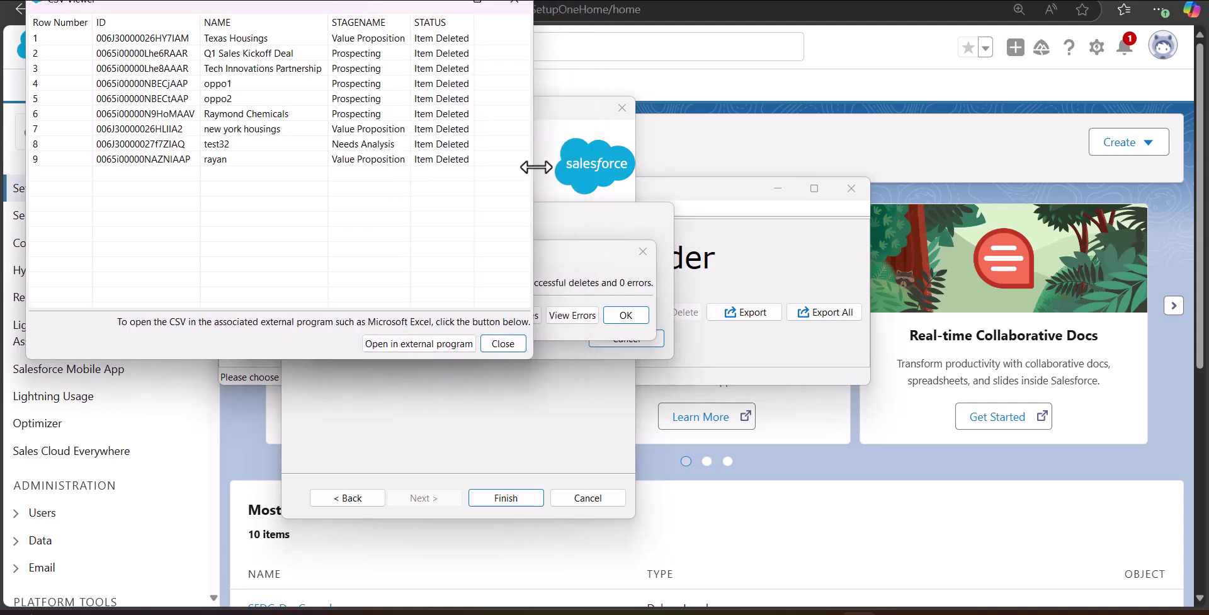